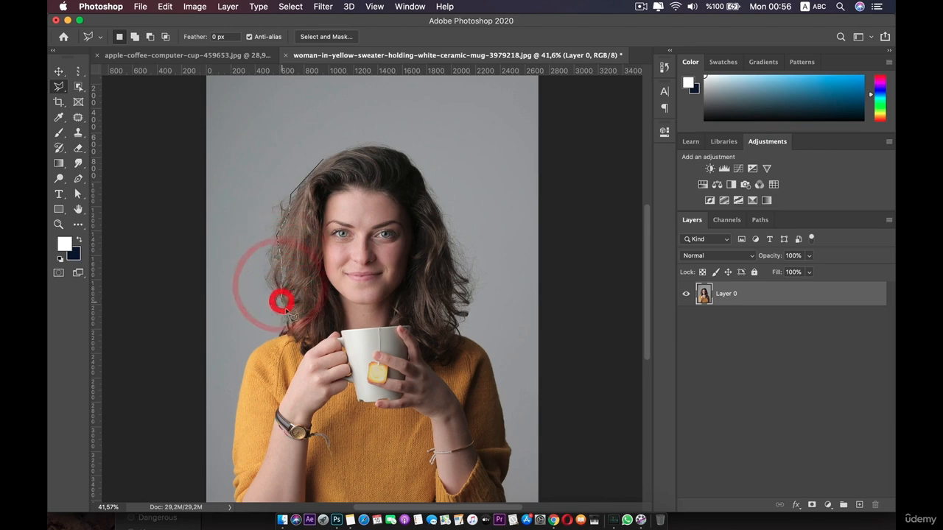
# Step: Outline the woman with a closed Polygonal Lasso selection running along her shoulders, sleeves, lower torso and hair
pyautogui.click(250, 351)
pyautogui.click(242, 374)
pyautogui.click(236, 391)
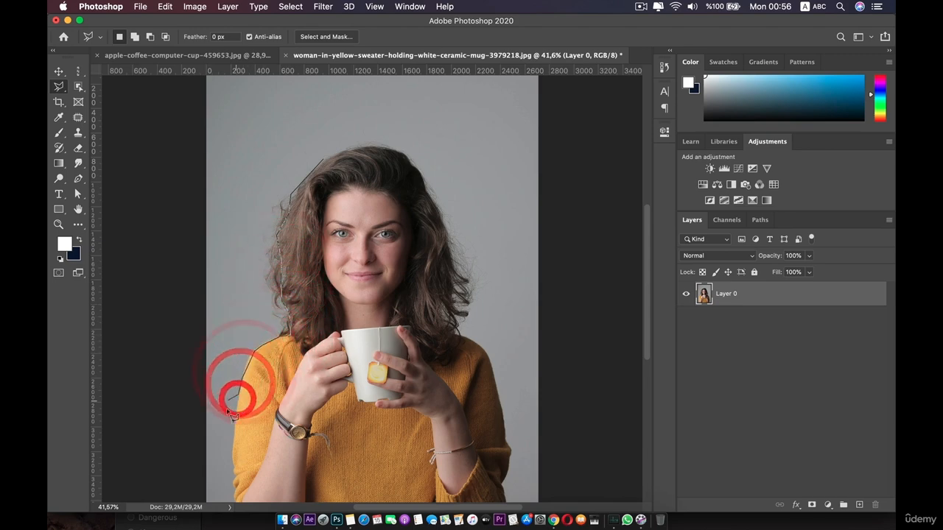
pyautogui.click(233, 479)
pyautogui.click(305, 489)
pyautogui.click(440, 473)
pyautogui.click(495, 458)
pyautogui.click(504, 441)
pyautogui.click(497, 388)
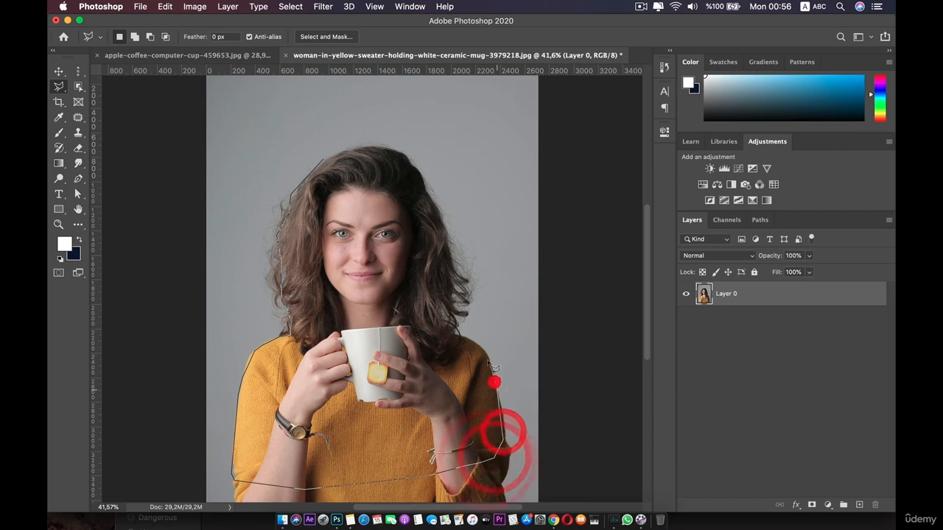
pyautogui.click(479, 352)
pyautogui.click(452, 295)
pyautogui.click(447, 221)
pyautogui.click(420, 177)
pyautogui.click(398, 150)
pyautogui.click(321, 146)
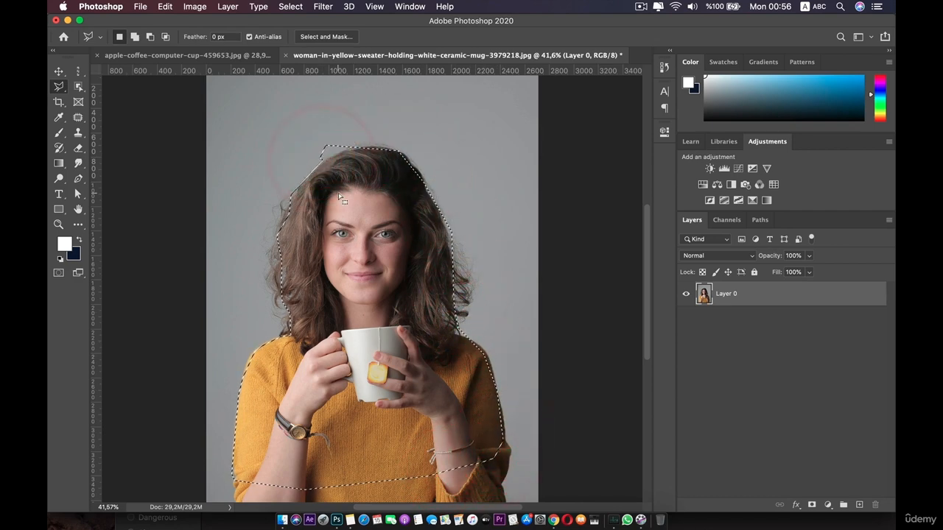
# Step: Subtract the background corner above the upper-left part of the woman's hair from the selection with the Polygonal Lasso
pyautogui.press('alt')
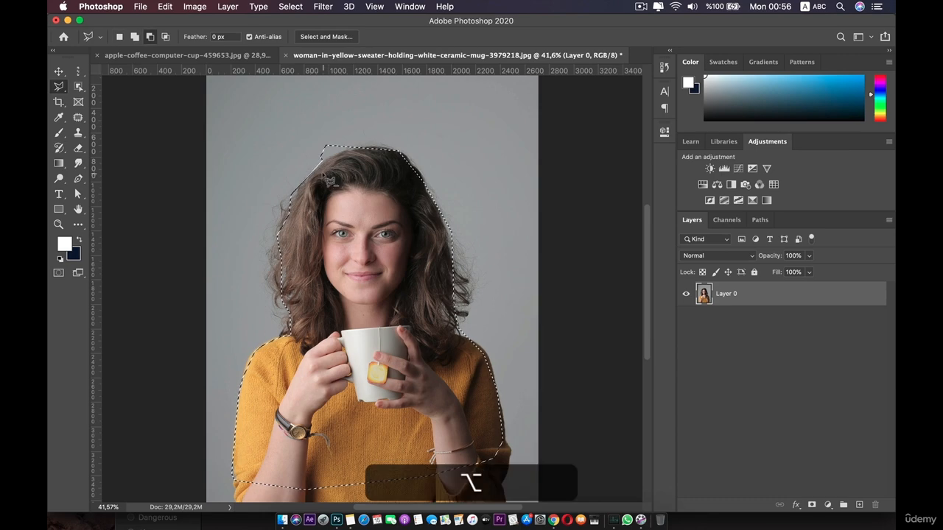
pyautogui.keyDown('alt'); pyautogui.click(312, 165); pyautogui.keyUp('alt')
pyautogui.keyDown('alt'); pyautogui.click(342, 165); pyautogui.keyUp('alt')
pyautogui.keyDown('alt'); pyautogui.click(357, 144); pyautogui.keyUp('alt')
pyautogui.keyDown('alt'); pyautogui.click(351, 128); pyautogui.keyUp('alt')
pyautogui.keyDown('alt'); pyautogui.click(324, 129); pyautogui.keyUp('alt')
pyautogui.keyDown('alt'); pyautogui.click(310, 156); pyautogui.keyUp('alt')
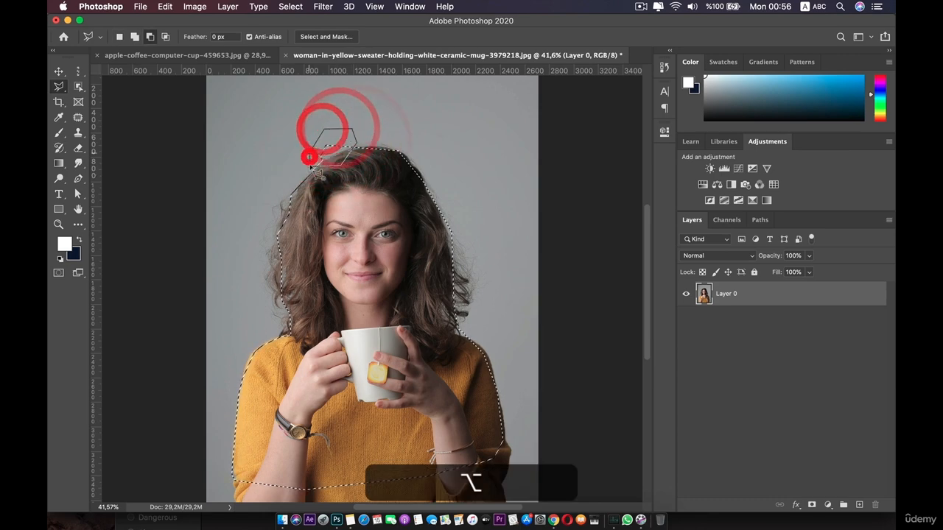
pyautogui.keyDown('alt'); pyautogui.click(312, 165); pyautogui.keyUp('alt')
pyautogui.keyDown('alt'); pyautogui.click(312, 166); pyautogui.keyUp('alt')
pyautogui.keyDown('alt'); pyautogui.click(312, 166); pyautogui.keyUp('alt')
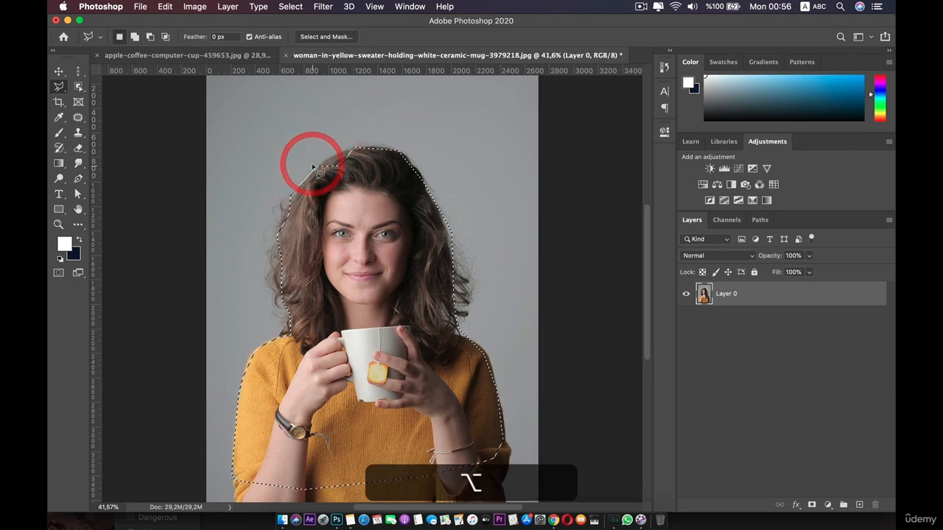
# Step: Add a polygonal area over the upper-left part of the hair and adjoining background to the selection
pyautogui.keyDown('shift'); pyautogui.click(312, 136); pyautogui.keyUp('shift')
pyautogui.keyDown('shift'); pyautogui.click(361, 147); pyautogui.keyUp('shift')
pyautogui.keyDown('shift'); pyautogui.click(352, 175); pyautogui.keyUp('shift')
pyautogui.keyDown('shift'); pyautogui.click(315, 160); pyautogui.keyUp('shift')
pyautogui.keyDown('shift'); pyautogui.doubleClick(313, 136); pyautogui.keyUp('shift')
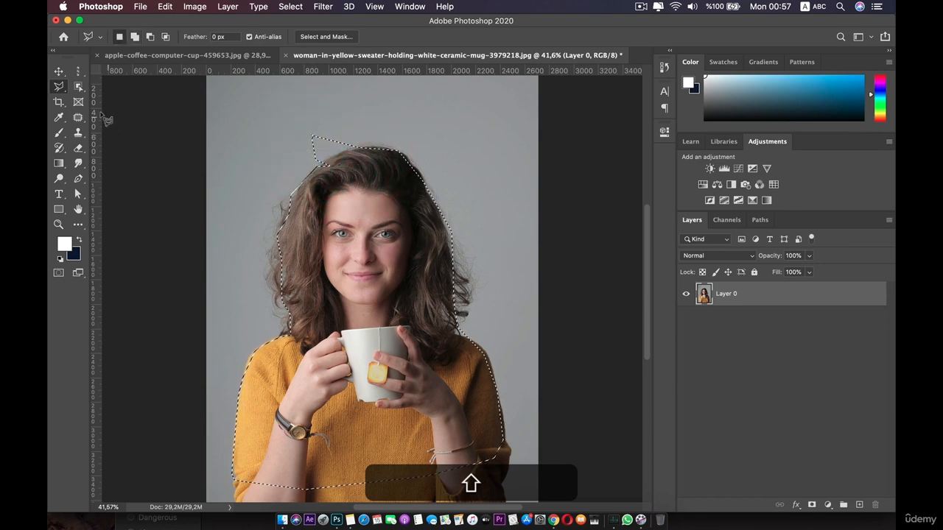
# Step: Try freehand Lasso selections around the woman's head and hair, and undo them
pyautogui.rightClick(58, 86)
pyautogui.click(94, 94)
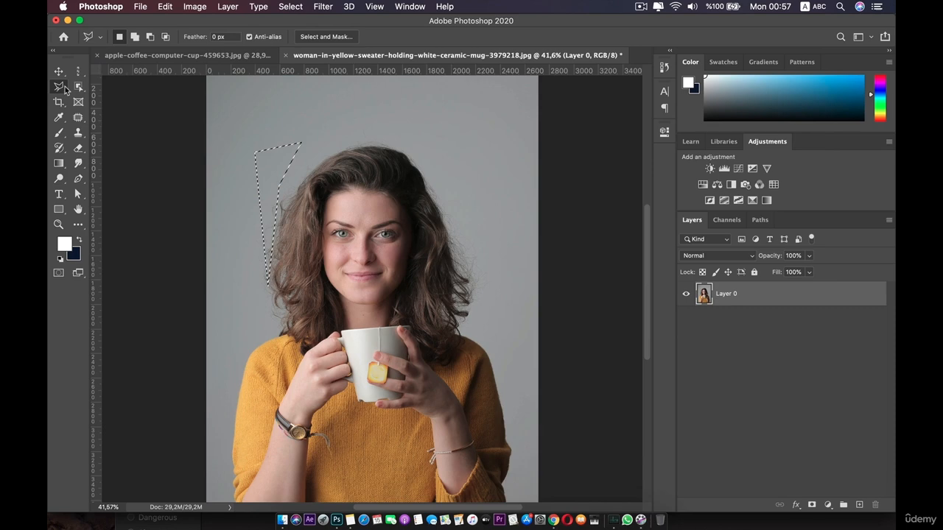
pyautogui.rightClick(65, 89)
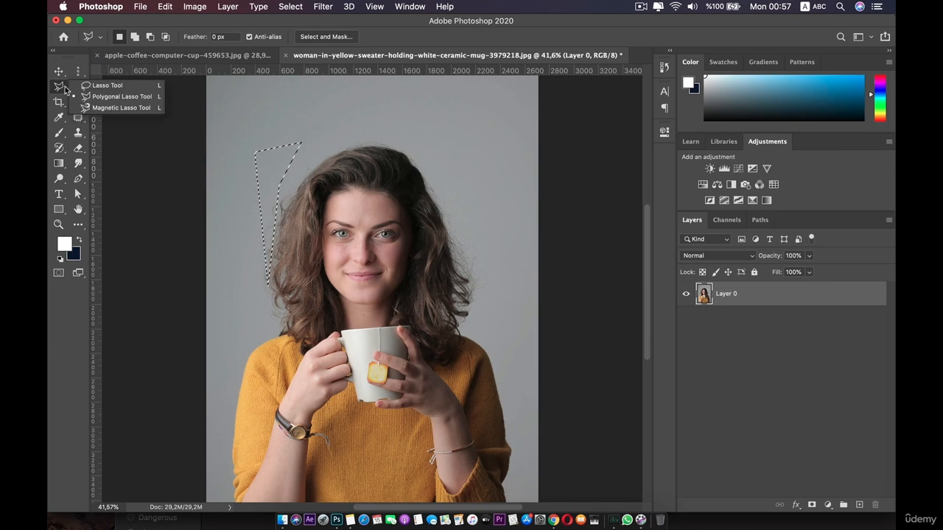
pyautogui.click(118, 85)
pyautogui.click(336, 152)
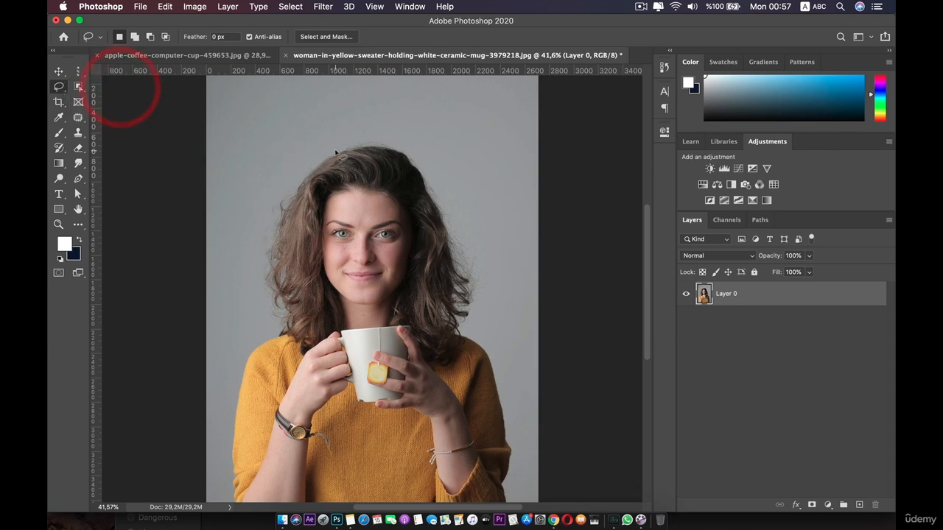
pyautogui.moveTo(417, 157)
pyautogui.mouseDown()
pyautogui.moveTo(432, 169)
pyautogui.moveTo(475, 304)
pyautogui.mouseUp()
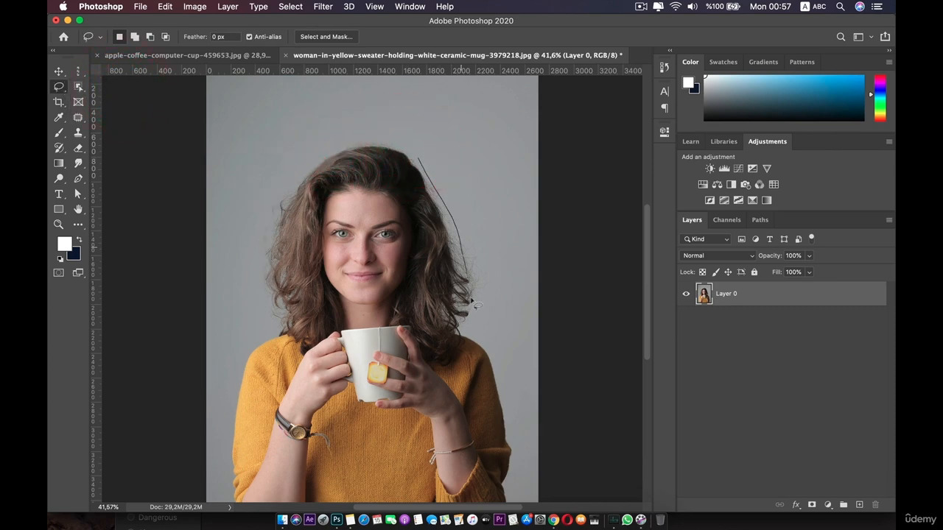
pyautogui.moveTo(320, 156); pyautogui.dragTo(459, 213)
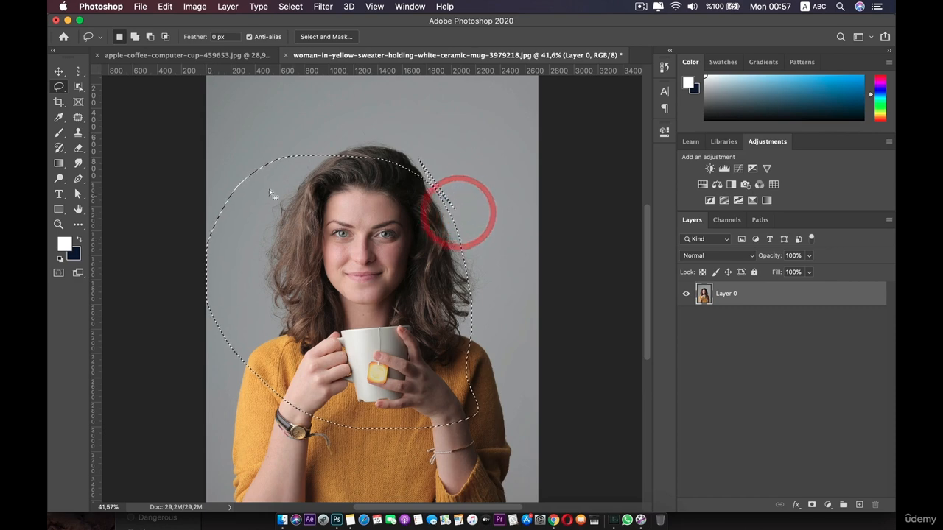
pyautogui.press('super+z')
# Step: Try tracing the woman's hair, shoulders and torso with the Magnetic Lasso and close the outline at its start
pyautogui.rightClick(59, 86)
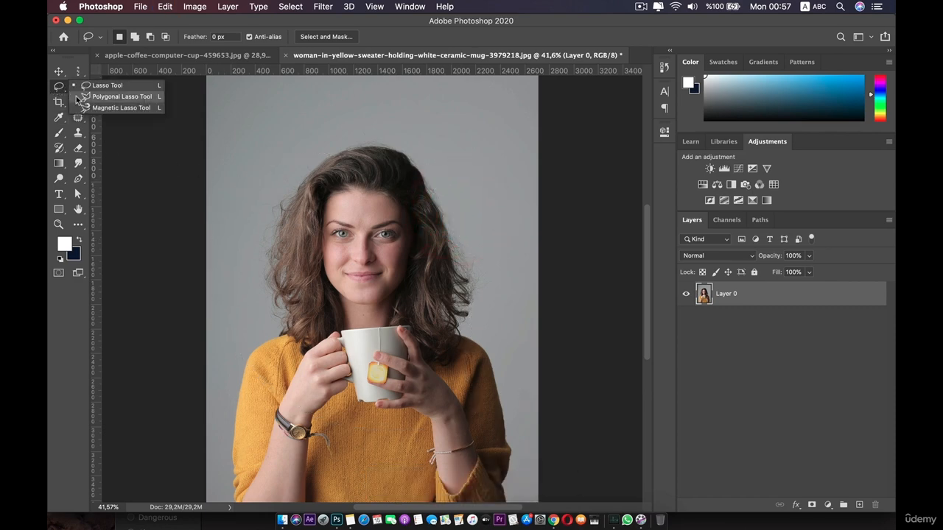
pyautogui.click(96, 108)
pyautogui.click(333, 175)
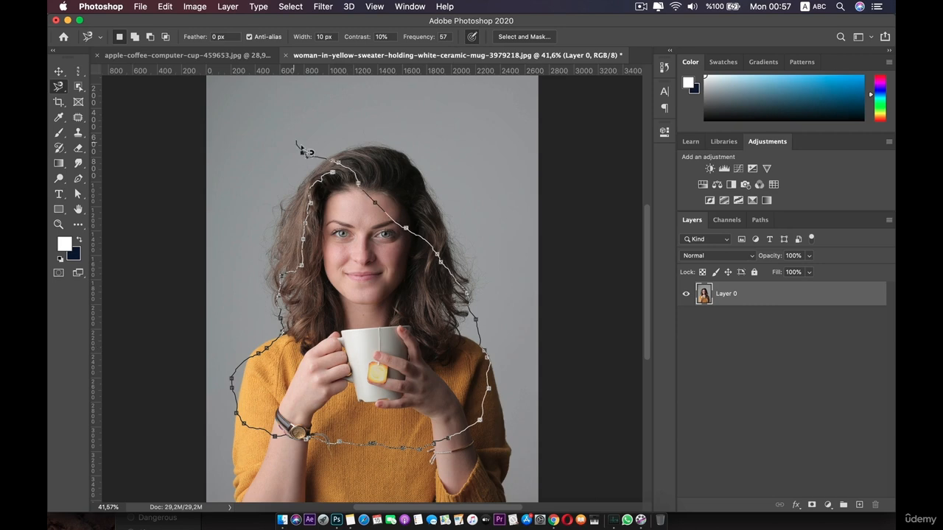
pyautogui.doubleClick(333, 175)
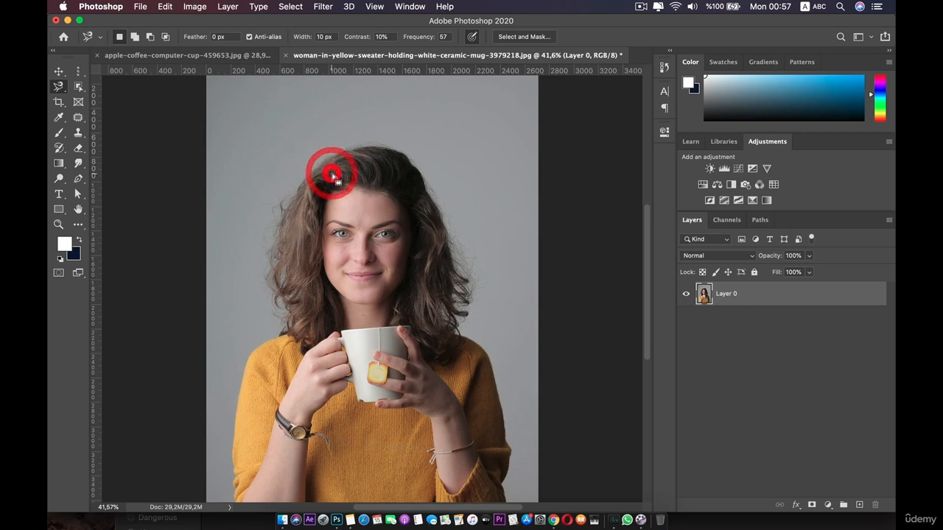
# Step: Select the woman's head and hair with the Object Selection tool in Rectangle mode, framing from above her head to her torso
pyautogui.click(79, 86)
pyautogui.rightClick(80, 87)
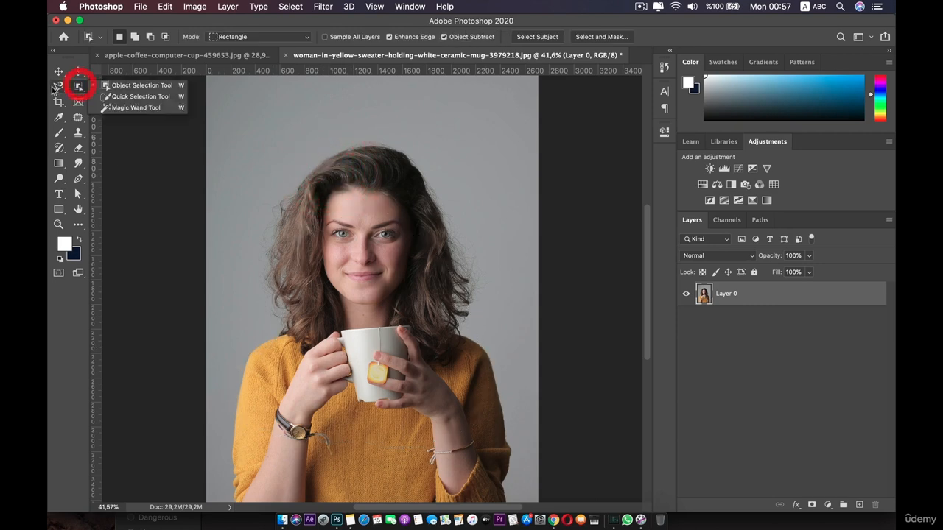
pyautogui.click(119, 87)
pyautogui.click(241, 123)
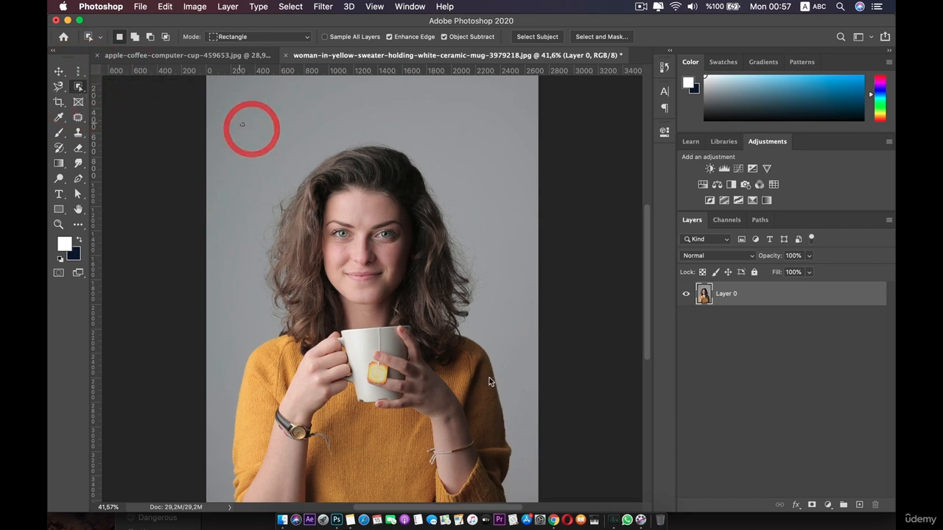
pyautogui.click(551, 199)
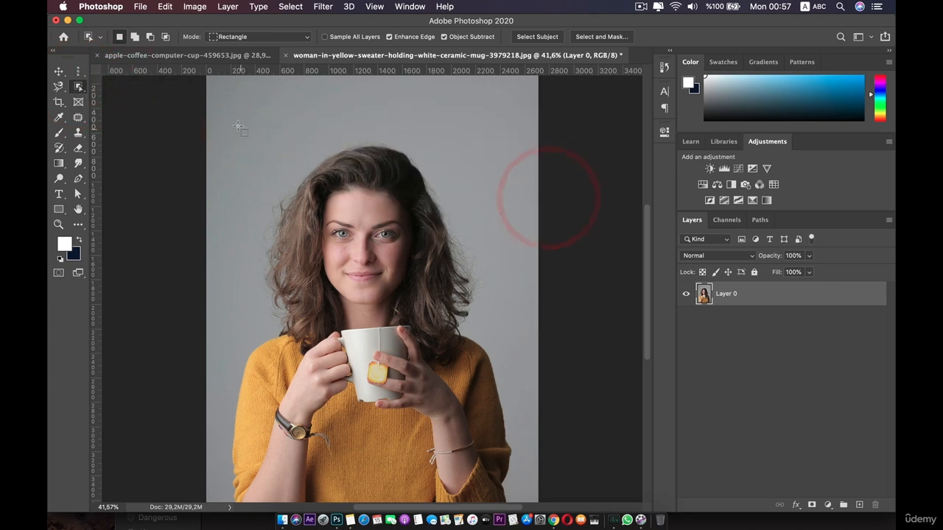
pyautogui.moveTo(237, 124); pyautogui.dragTo(489, 419)
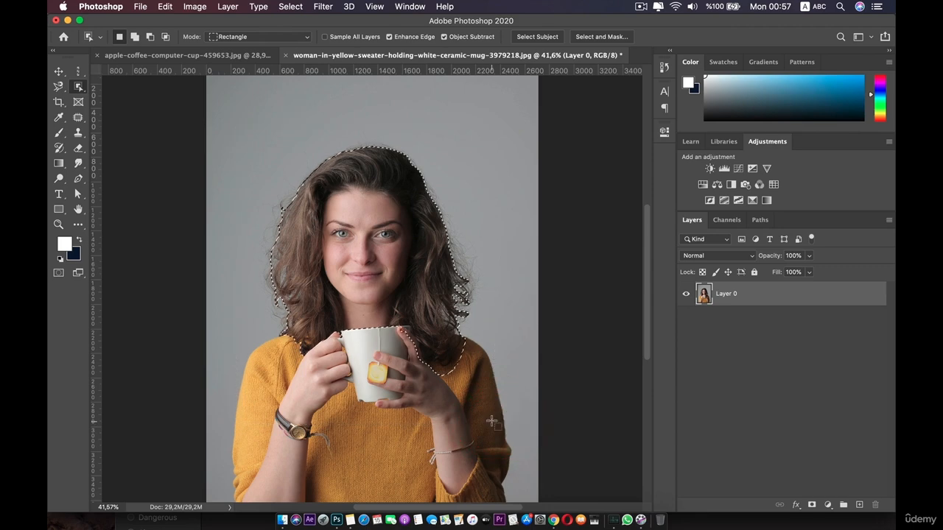
# Step: Add the upper part of the white mug to the existing selection with the Polygonal Lasso
pyautogui.moveTo(58, 86); pyautogui.dragTo(97, 94)
pyautogui.press('shift')
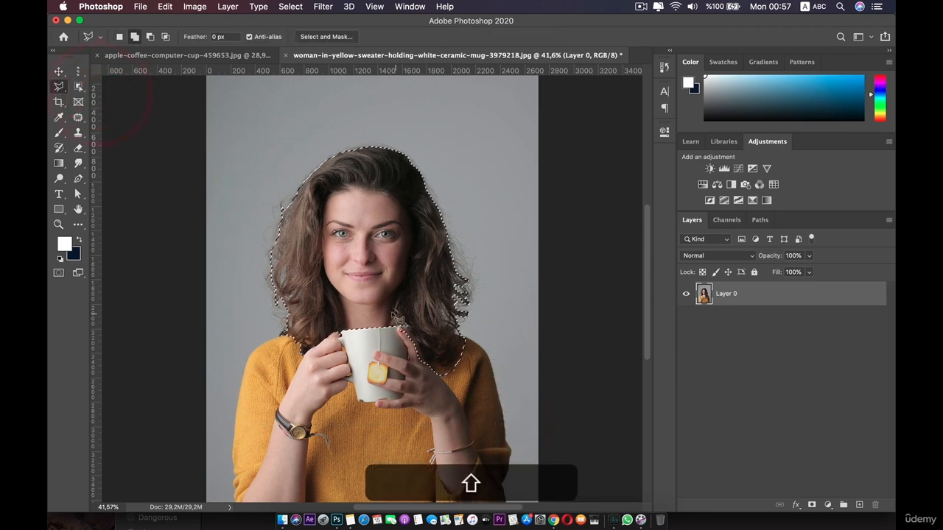
pyautogui.click(401, 328)
pyautogui.click(405, 374)
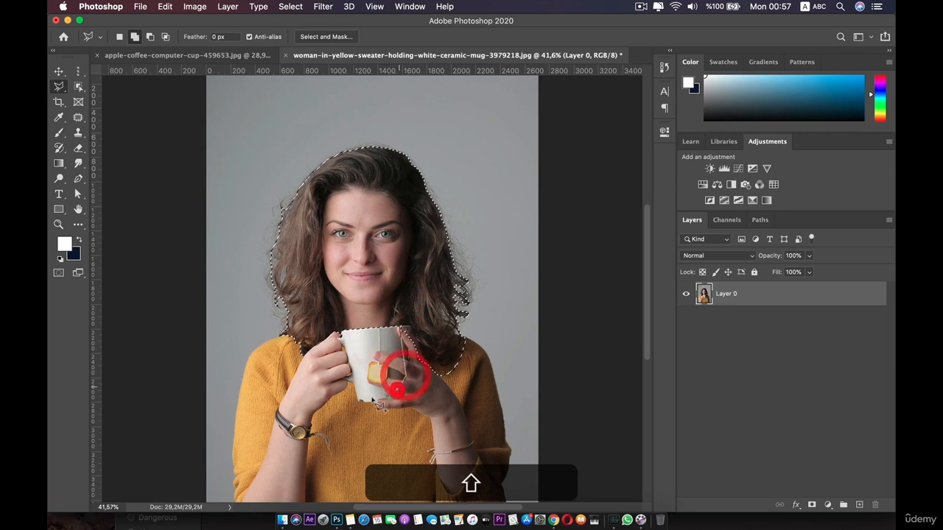
pyautogui.click(362, 392)
pyautogui.click(330, 356)
pyautogui.click(340, 336)
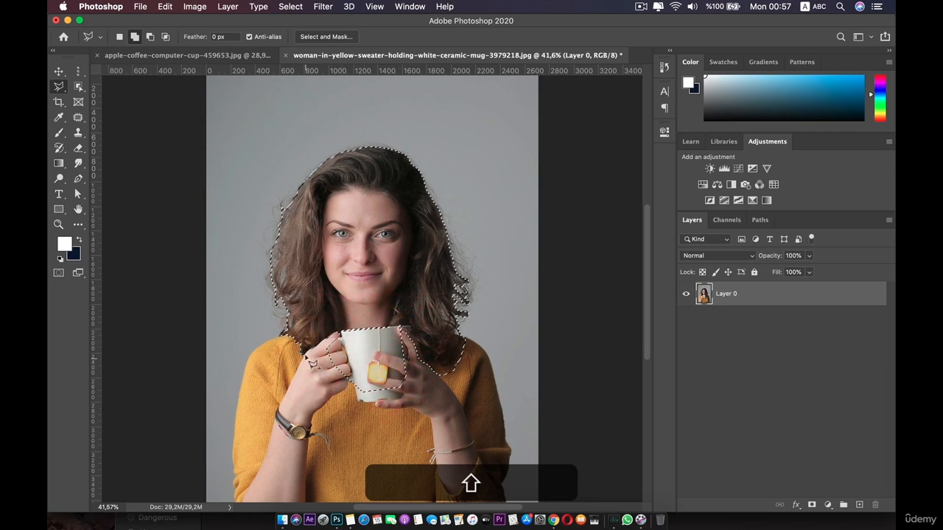
# Step: Add the hand on the mug's handle side, its wrist and the watch to the selection with the Polygonal Lasso
pyautogui.click(280, 404)
pyautogui.click(278, 440)
pyautogui.click(323, 448)
pyautogui.click(367, 425)
pyautogui.click(371, 366)
pyautogui.click(357, 339)
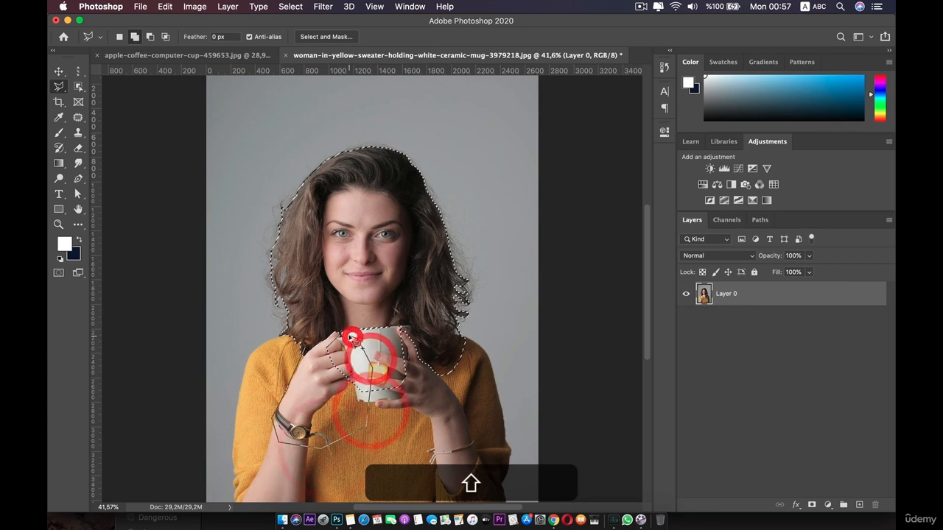
pyautogui.click(343, 334)
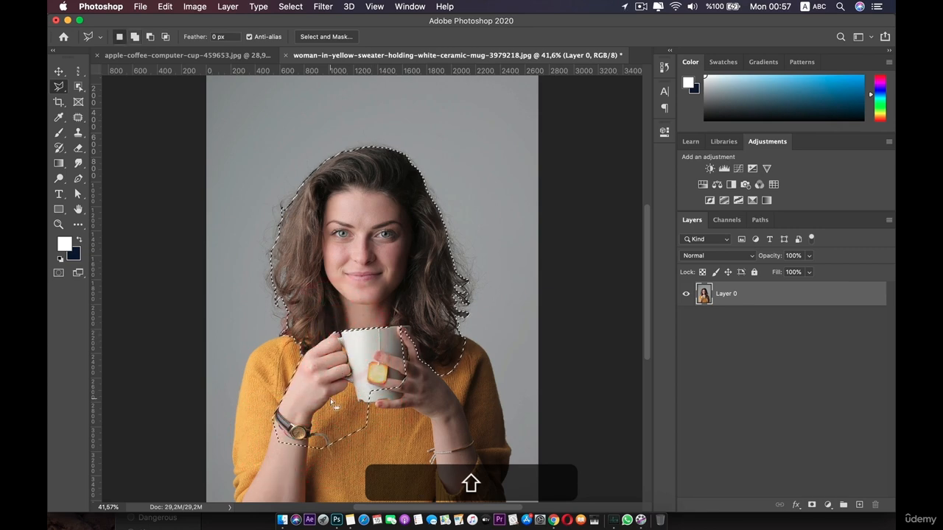
# Step: Subtract the watch, wrist and sweater area below the handle-side hand from the selection with the Polygonal Lasso
pyautogui.keyDown('alt'); pyautogui.click(290, 359); pyautogui.keyUp('alt')
pyautogui.keyDown('alt'); pyautogui.click(361, 403); pyautogui.keyUp('alt')
pyautogui.keyDown('alt'); pyautogui.click(373, 435); pyautogui.keyUp('alt')
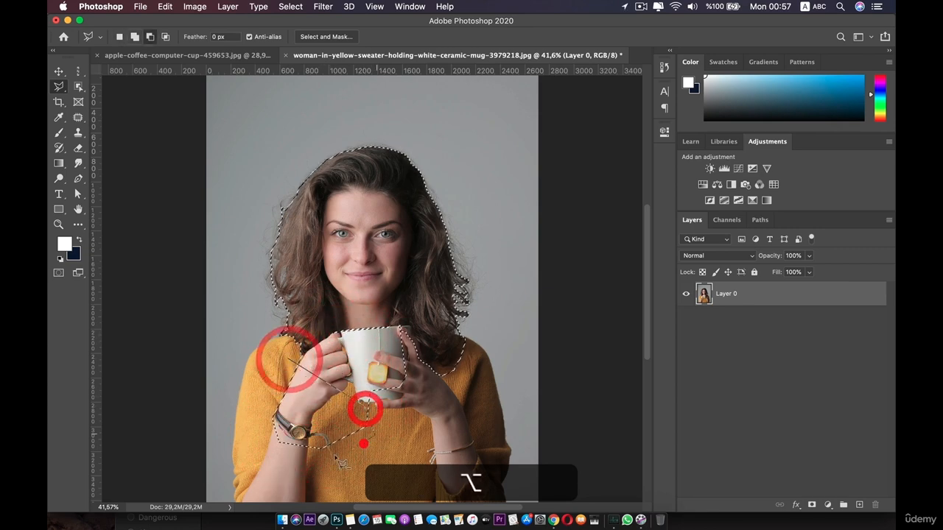
pyautogui.keyDown('alt'); pyautogui.click(283, 454); pyautogui.keyUp('alt')
pyautogui.keyDown('alt'); pyautogui.click(256, 432); pyautogui.keyUp('alt')
pyautogui.keyDown('alt'); pyautogui.click(253, 386); pyautogui.keyUp('alt')
pyautogui.keyDown('alt'); pyautogui.click(280, 362); pyautogui.keyUp('alt')
pyautogui.keyDown('alt'); pyautogui.click(283, 360); pyautogui.keyUp('alt')
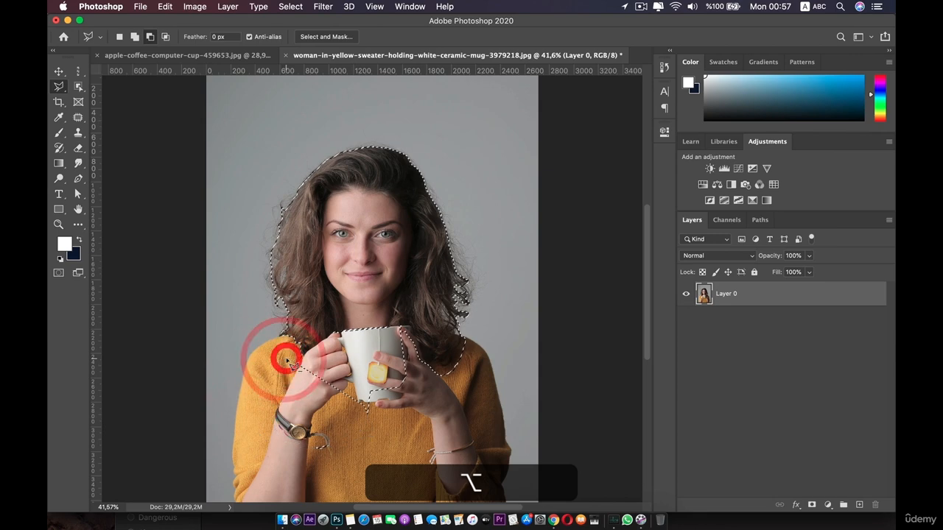
pyautogui.click(77, 87)
pyautogui.rightClick(76, 88)
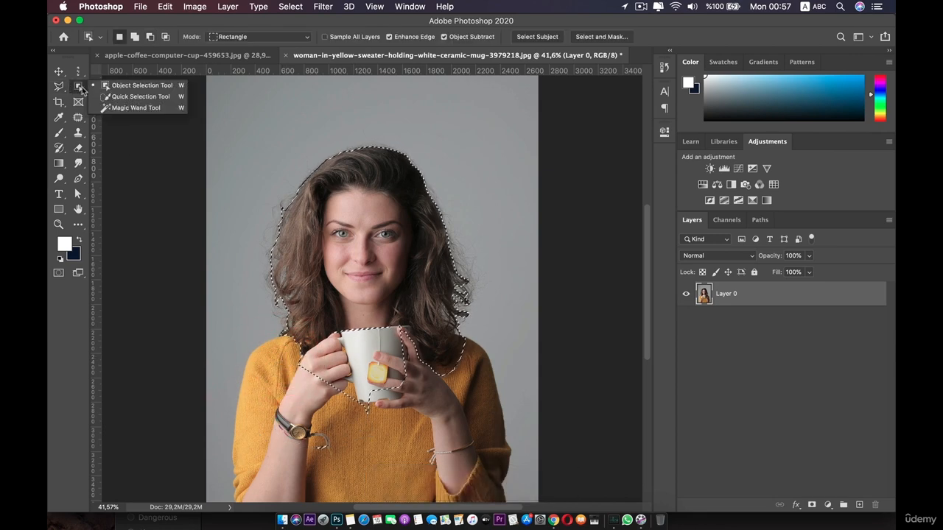
pyautogui.click(60, 87)
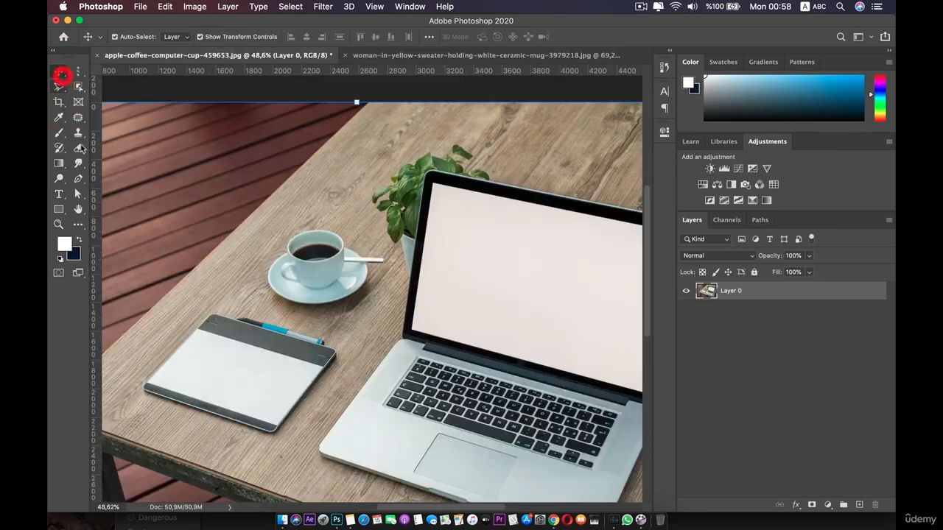
# Step: In the coffee cup photo, start a Pen tool shape along the saucer's upper-left edge up to the cup's side
pyautogui.click(78, 179)
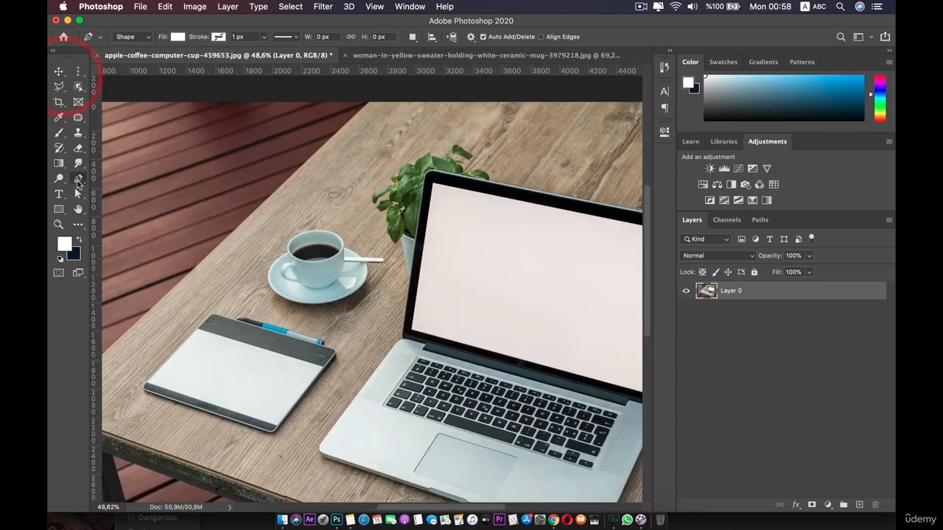
pyautogui.scroll(5, 270, 282)
pyautogui.moveTo(255, 253); pyautogui.dragTo(296, 290)
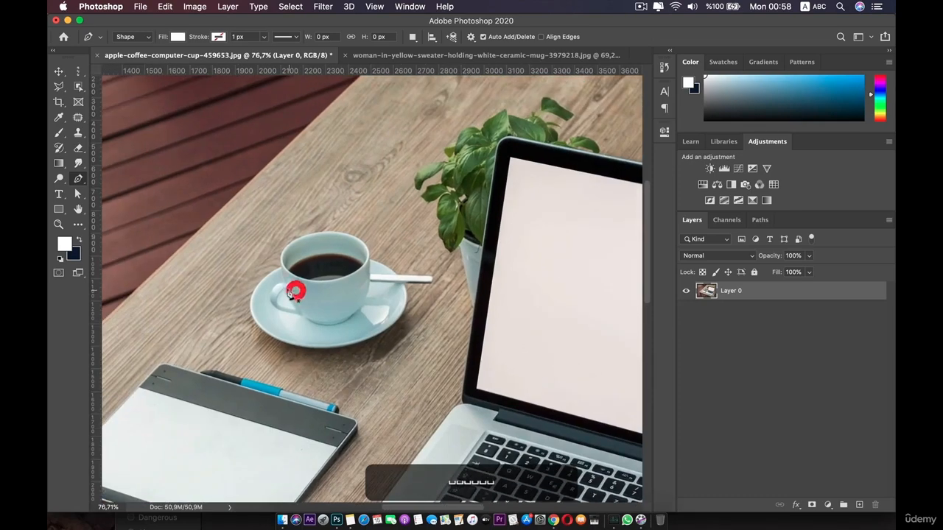
pyautogui.scroll(5, 268, 263)
pyautogui.keyDown('super'); pyautogui.click(276, 296); pyautogui.keyUp('super')
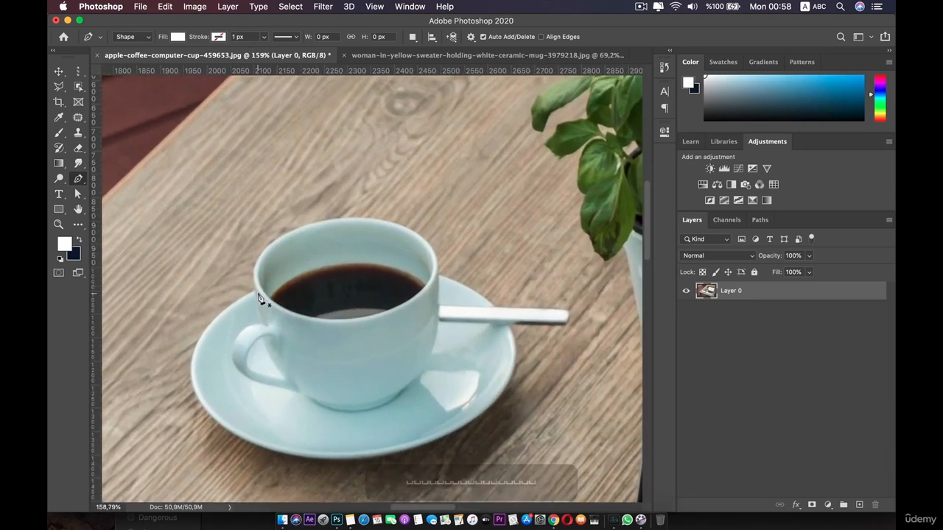
pyautogui.click(231, 307)
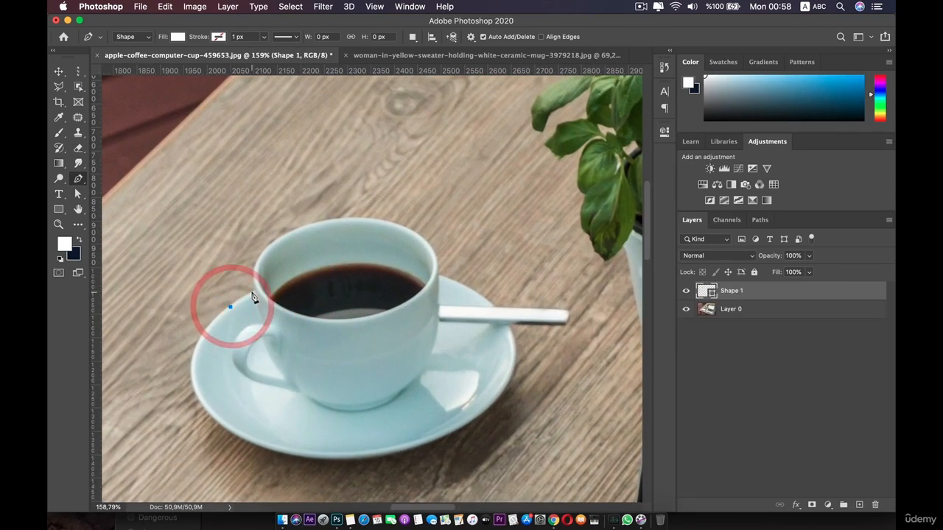
pyautogui.click(253, 291)
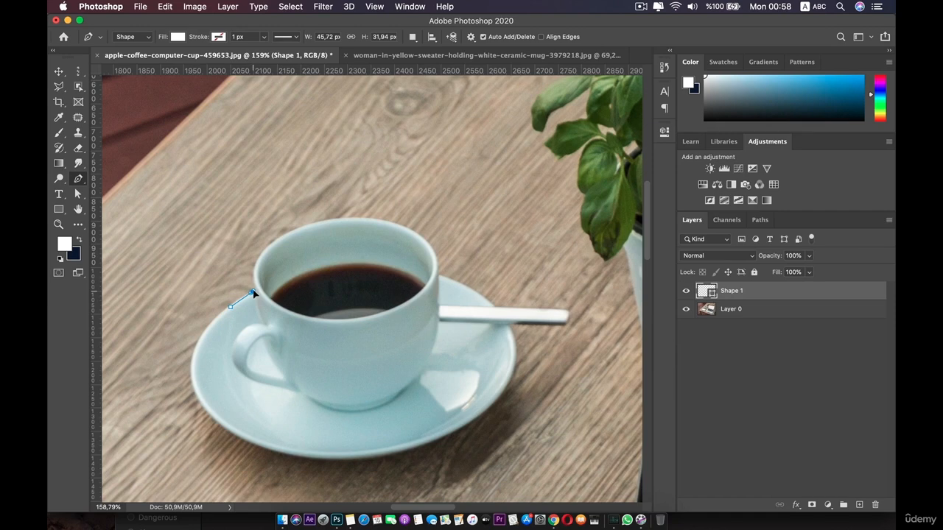
# Step: Continue the Pen tool shape around the cup's rim to where the cup meets the saucer on the spoon side
pyautogui.click(254, 290)
pyautogui.click(264, 254)
pyautogui.click(405, 229)
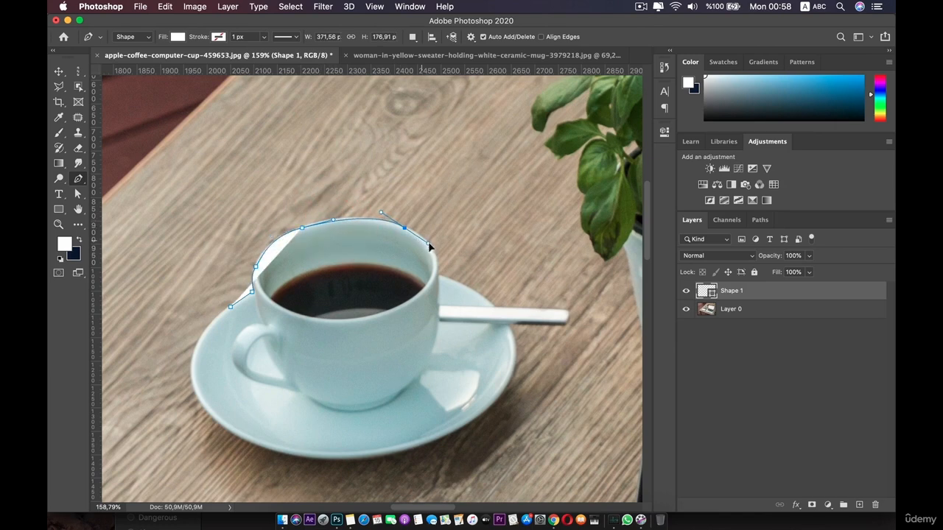
pyautogui.click(432, 277)
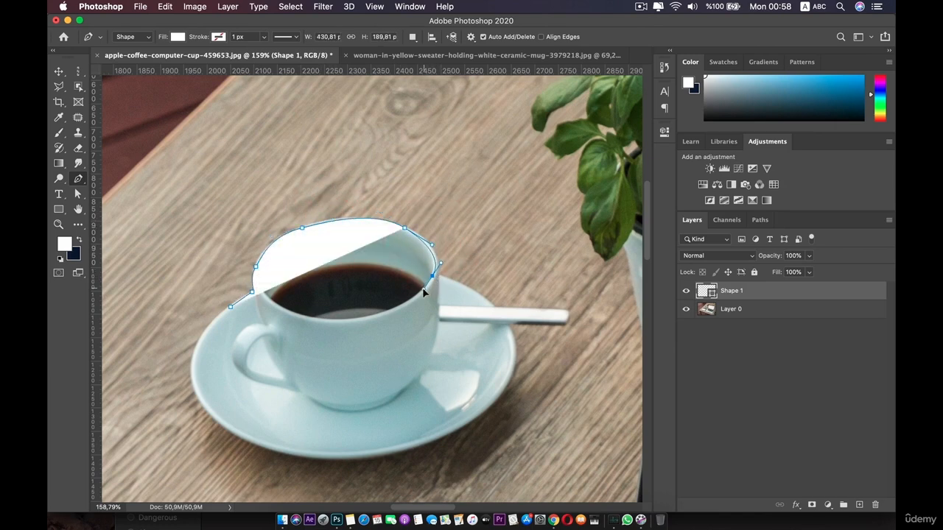
pyautogui.moveTo(423, 287); pyautogui.dragTo(422, 289)
pyautogui.press('super+z')
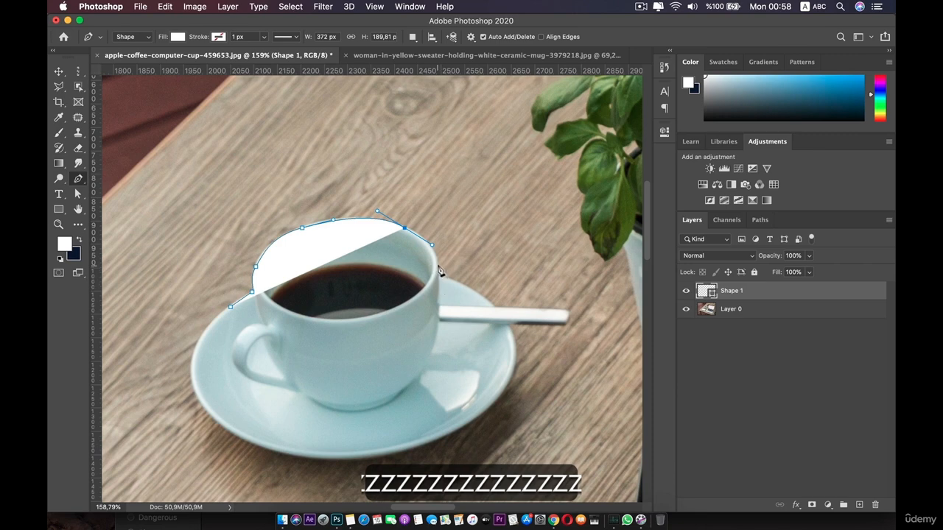
pyautogui.click(439, 275)
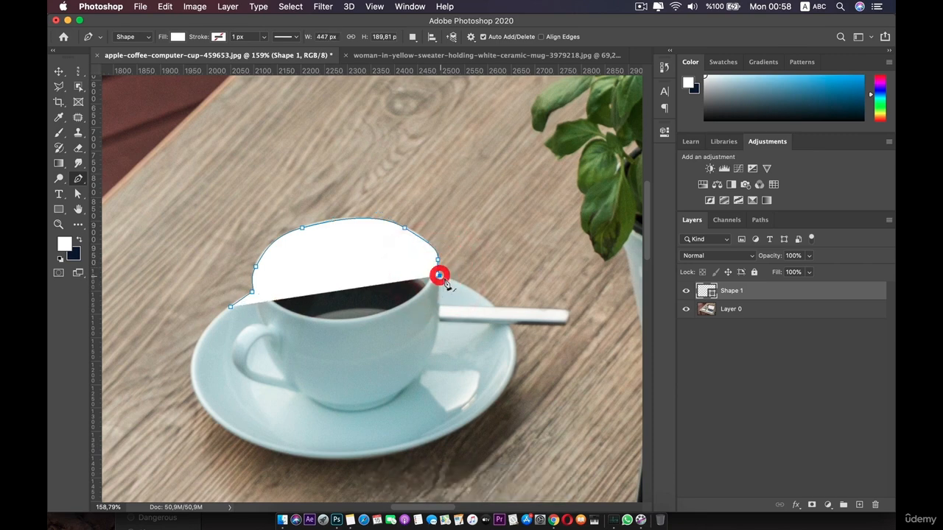
# Step: Extend the shape outline along the saucer's upper-right edge and around the spoon handle back to the saucer
pyautogui.moveTo(468, 287); pyautogui.dragTo(483, 298)
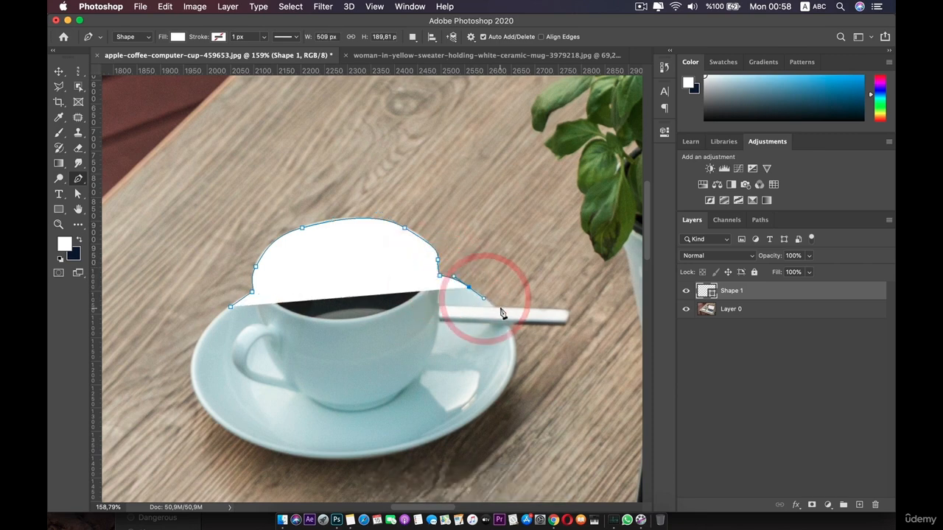
pyautogui.click(497, 307)
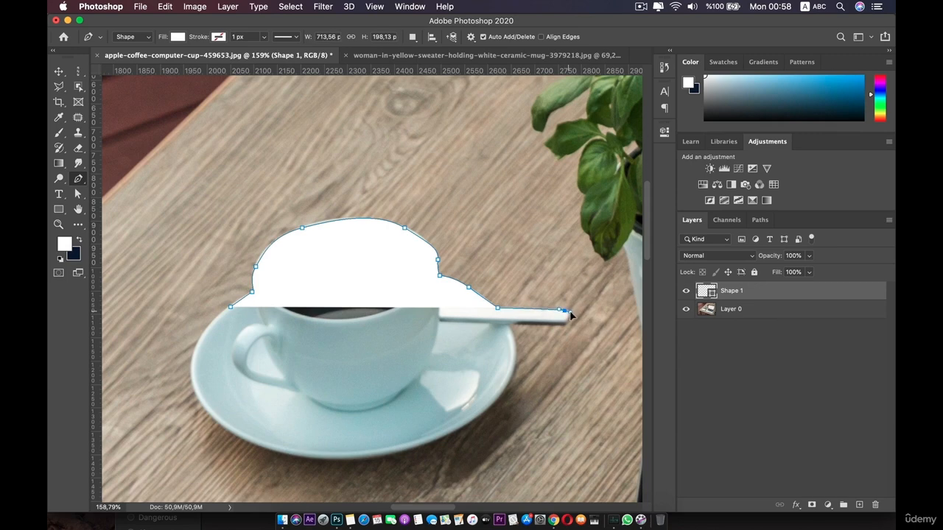
pyautogui.click(570, 315)
pyautogui.click(558, 324)
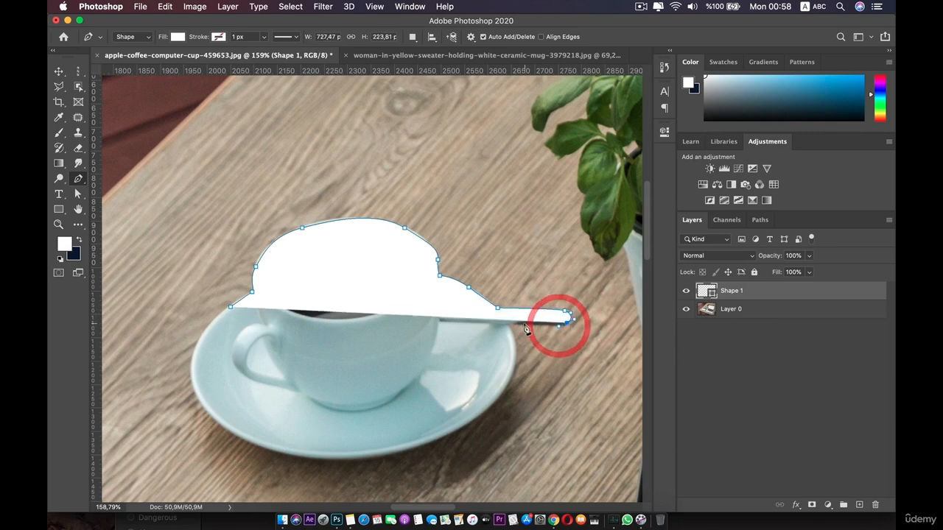
pyautogui.click(508, 324)
# Step: Add a curved point on the saucer's right edge below the spoon and lower the Shape 1 layer's opacity to 21%
pyautogui.click(513, 351)
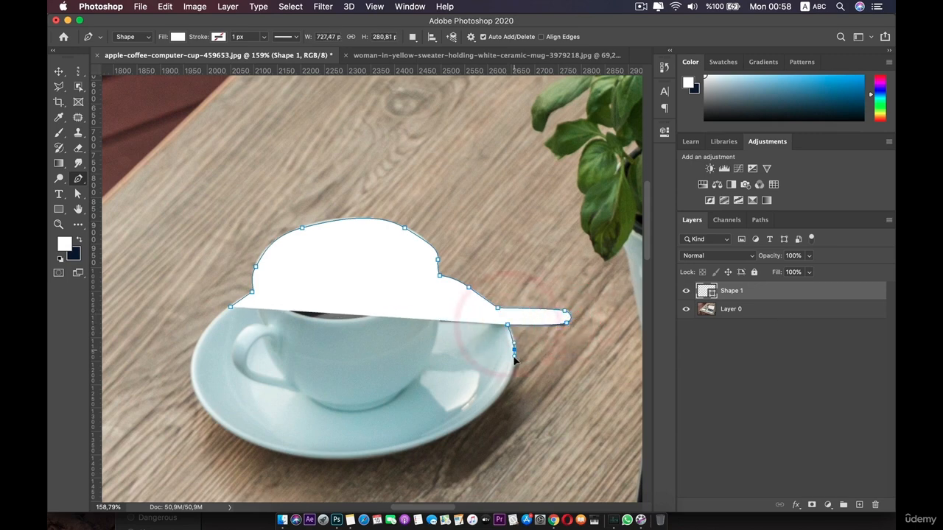
pyautogui.click(512, 368)
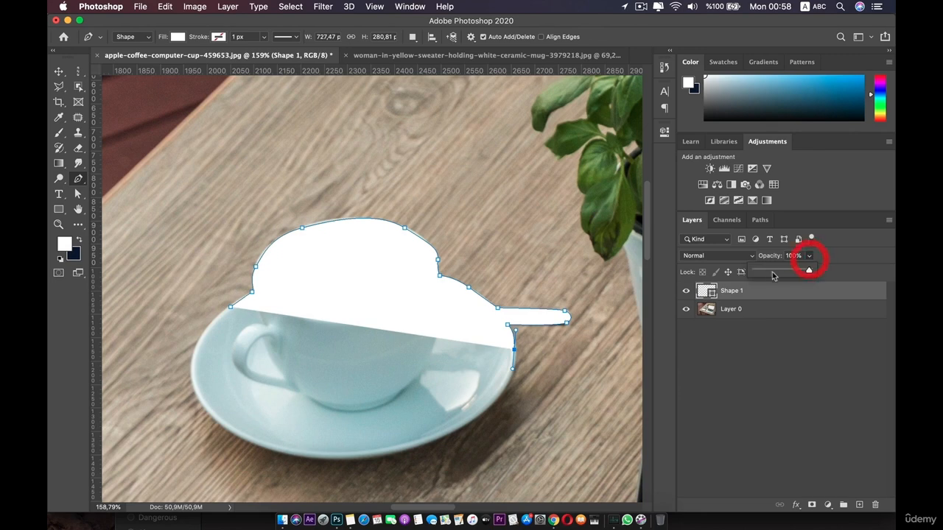
pyautogui.moveTo(773, 276); pyautogui.dragTo(768, 274)
# Step: Continue the outline along the saucer's lower-right edge to its bottom, adjusting the curve handles to follow the rim
pyautogui.click(500, 396)
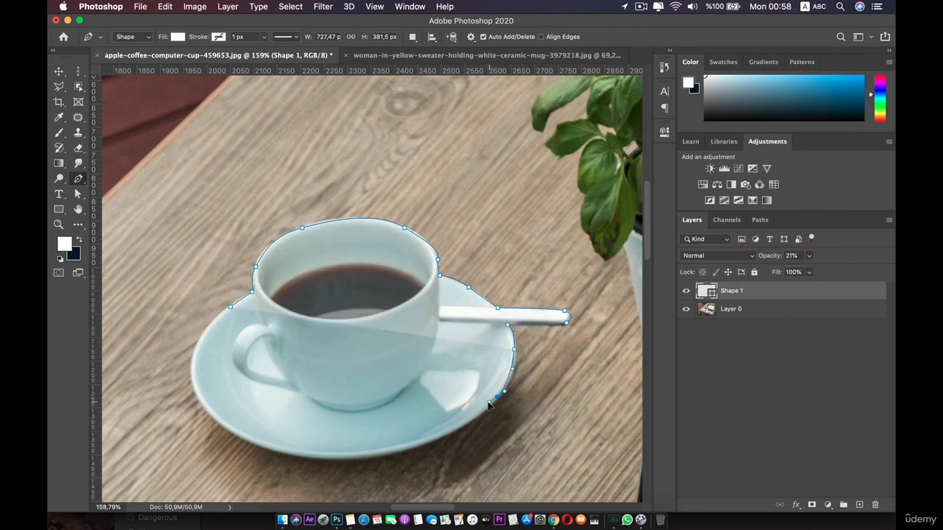
pyautogui.click(482, 411)
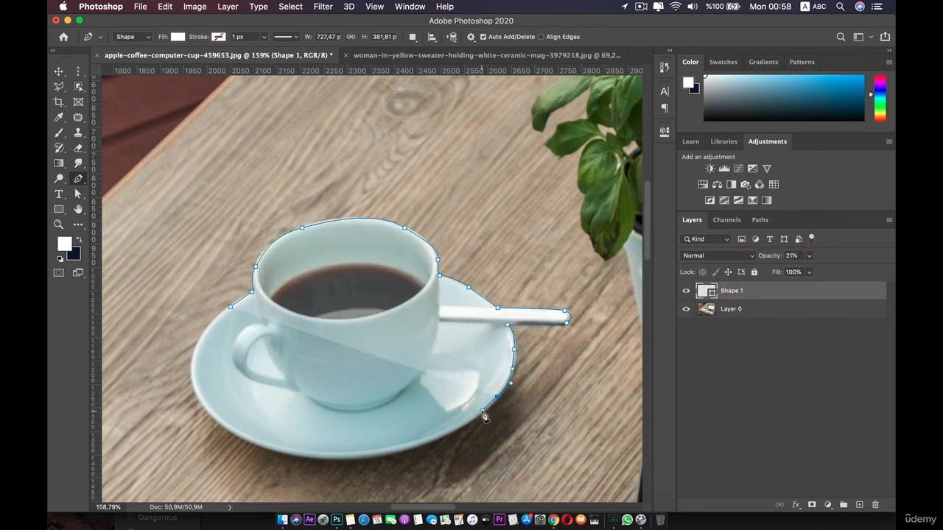
pyautogui.press('alt')
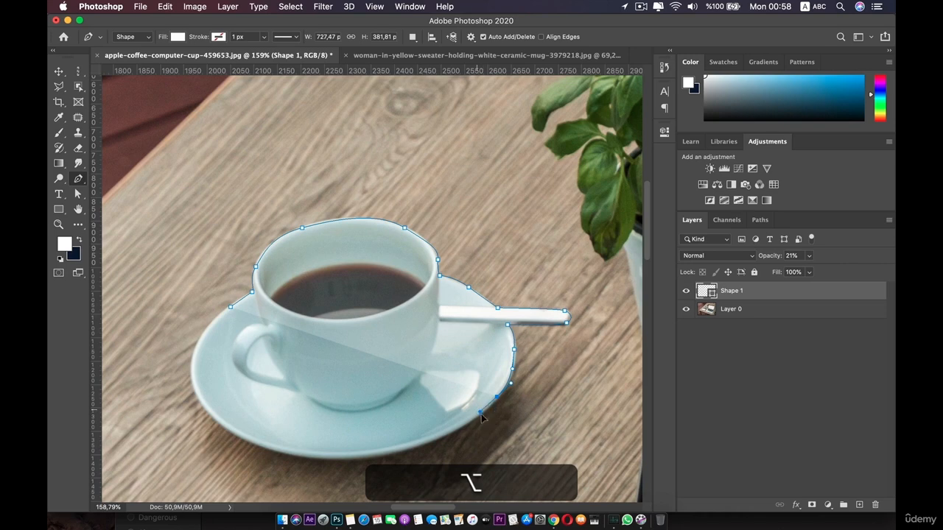
pyautogui.press('alt+super+z')
pyautogui.keyDown('super'); pyautogui.click(478, 417); pyautogui.keyUp('super')
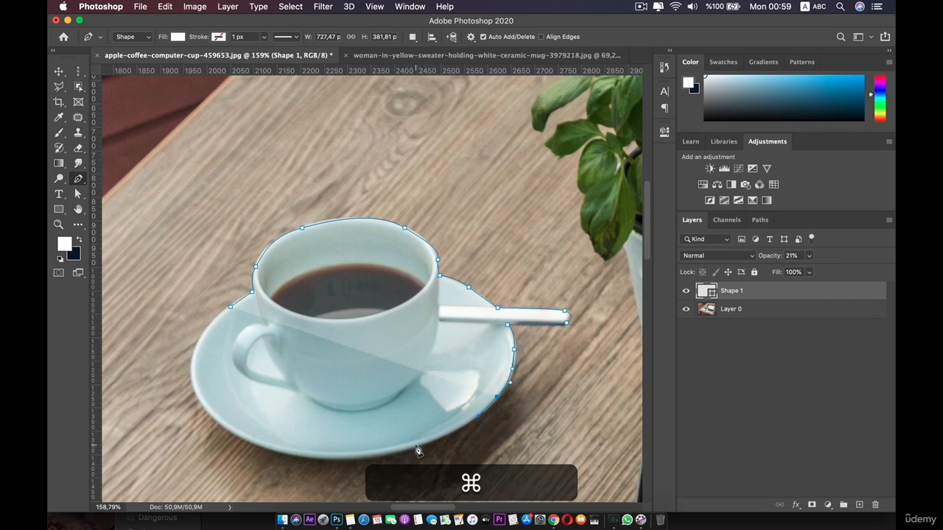
pyautogui.moveTo(423, 445); pyautogui.dragTo(379, 453)
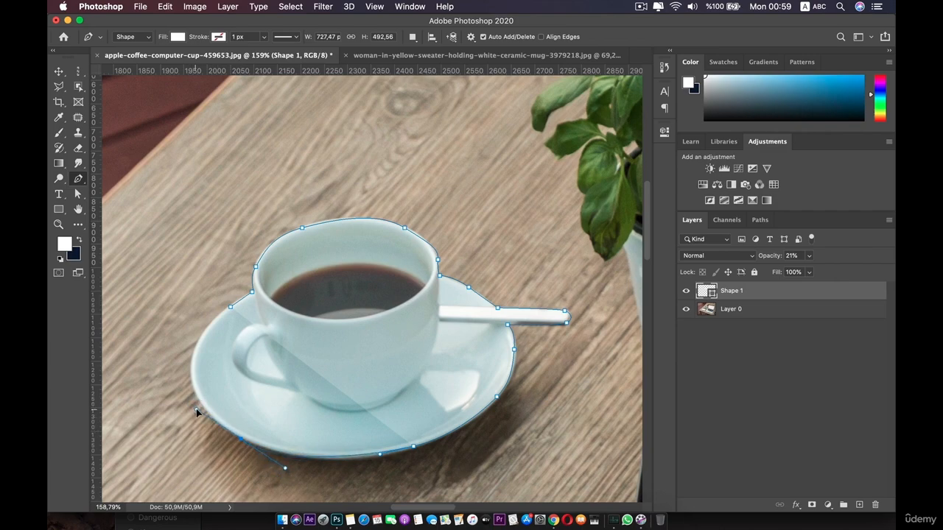
# Step: Trace the saucer's lower-left and left edges and close the shape at its starting point
pyautogui.scroll(4, 206, 412)
pyautogui.moveTo(203, 414); pyautogui.dragTo(302, 393)
pyautogui.press('space')
pyautogui.scroll(4, 230, 410)
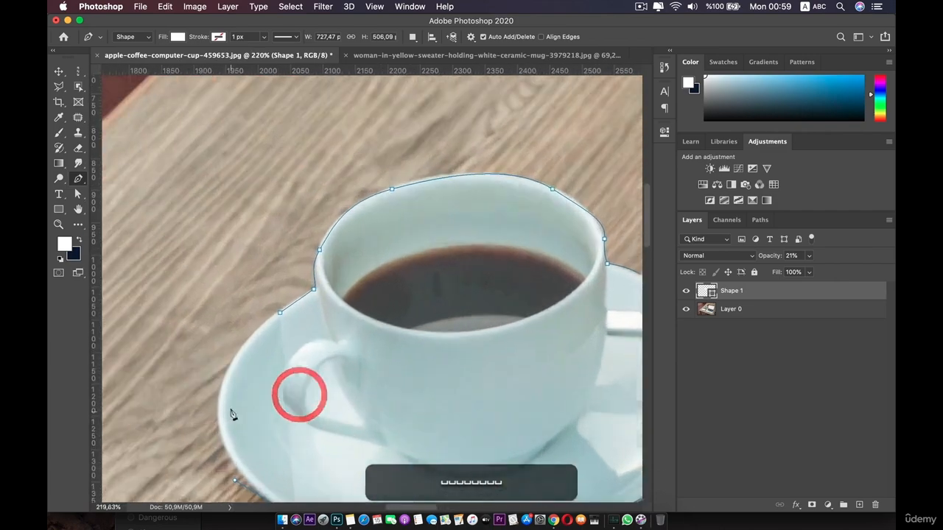
pyautogui.press('space')
pyautogui.moveTo(203, 415); pyautogui.dragTo(225, 324)
pyautogui.moveTo(212, 358); pyautogui.dragTo(212, 338)
pyautogui.moveTo(257, 245); pyautogui.dragTo(286, 226)
pyautogui.click(286, 226)
pyautogui.scroll(-5, 287, 230)
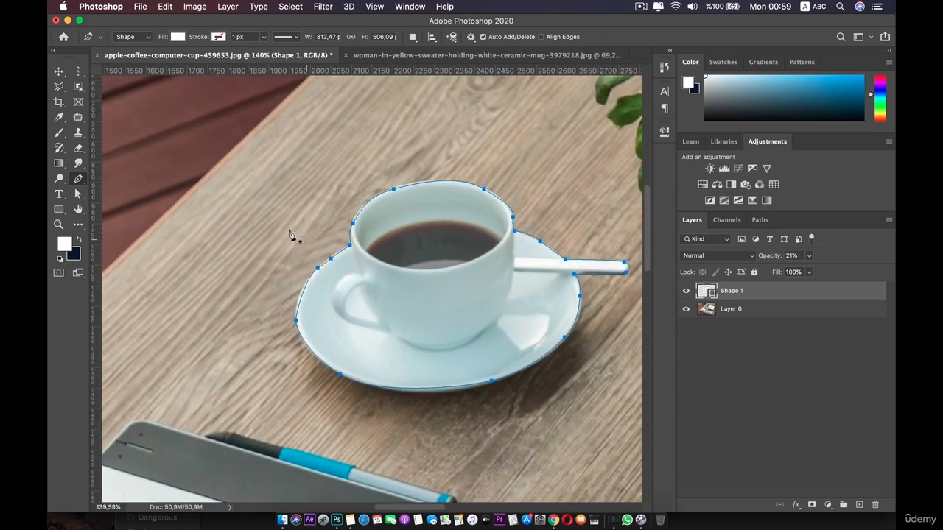
# Step: Load the outline of the Shape 1 layer as a selection
pyautogui.click(742, 309)
pyautogui.click(708, 291)
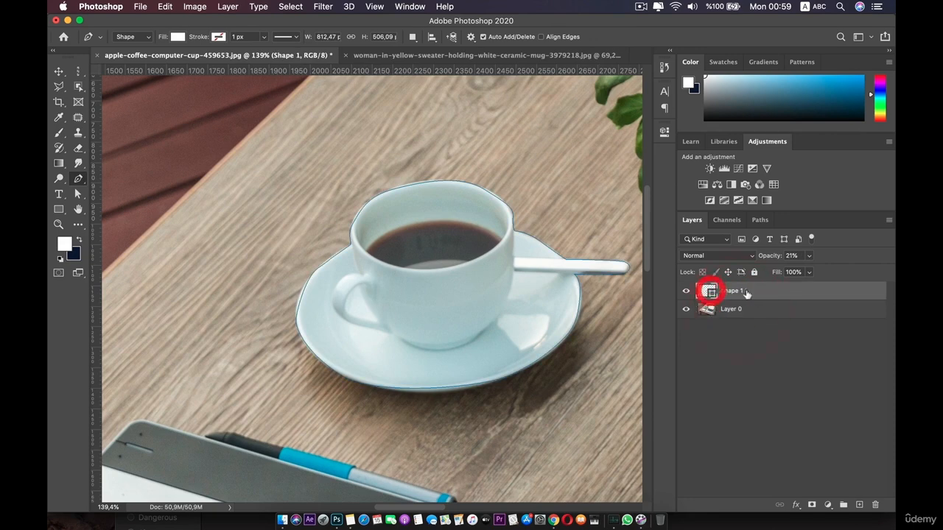
pyautogui.press('super')
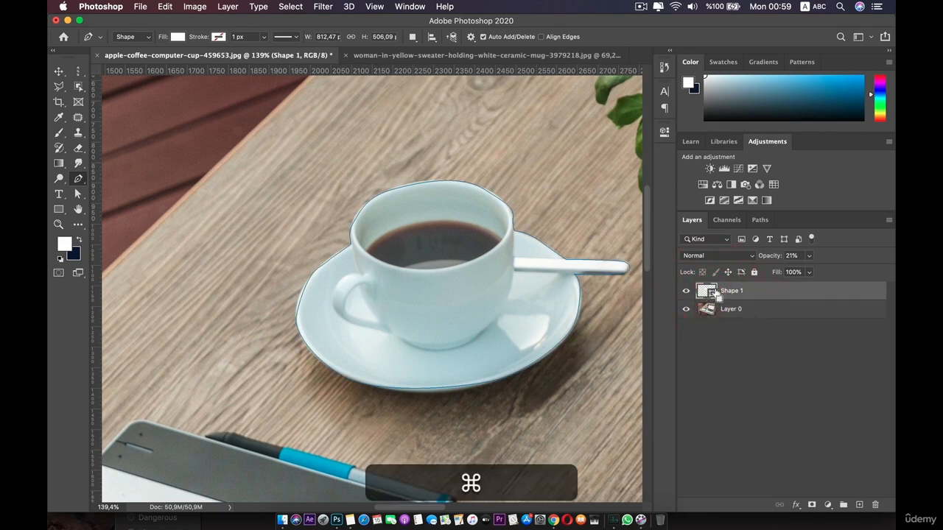
pyautogui.keyDown('super'); pyautogui.click(708, 291); pyautogui.keyUp('super')
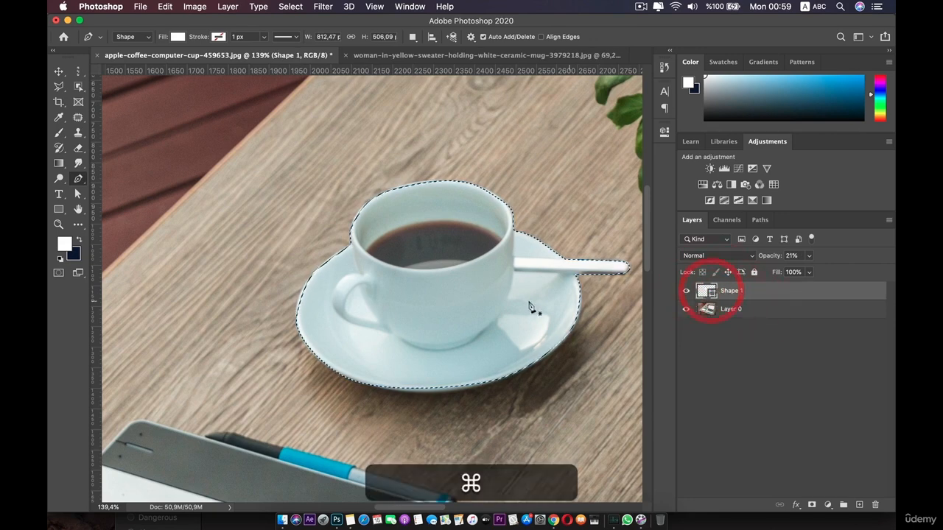
# Step: Hide the Shape 1 layer and add a layer mask to Layer 0 from the cup selection
pyautogui.click(685, 291)
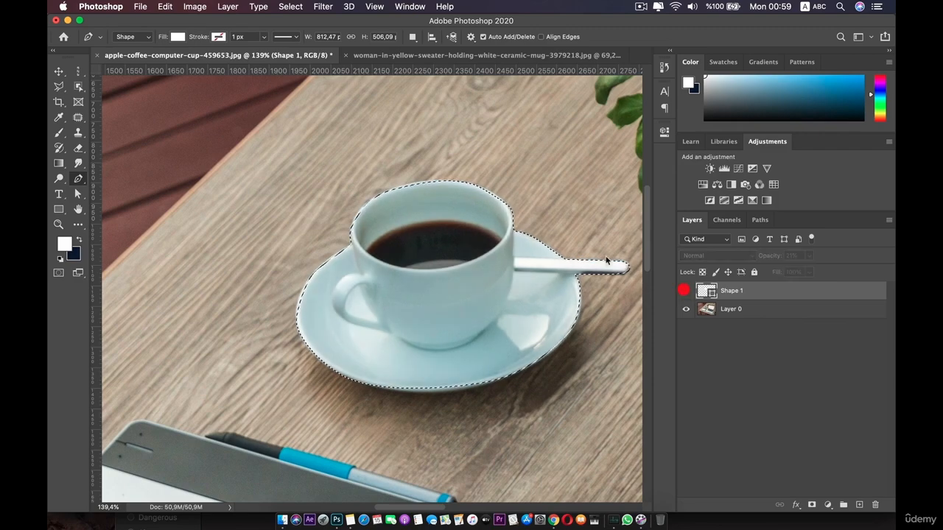
pyautogui.click(736, 308)
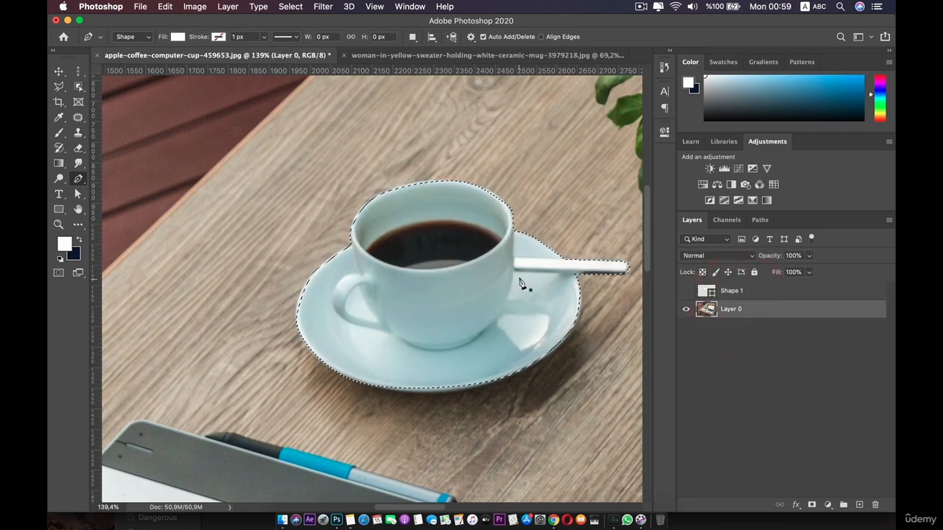
pyautogui.scroll(-3, 521, 278)
pyautogui.click(812, 506)
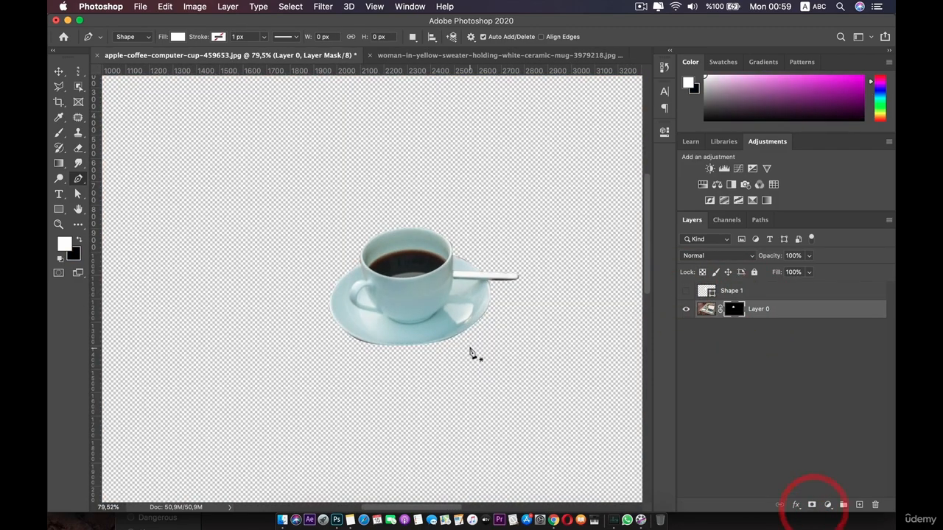
# Step: Refine Layer 0's mask in Select and Mask by painting along the saucer, cup and spoon edges with the Refine Edge Brush
pyautogui.scroll(-2, 394, 315)
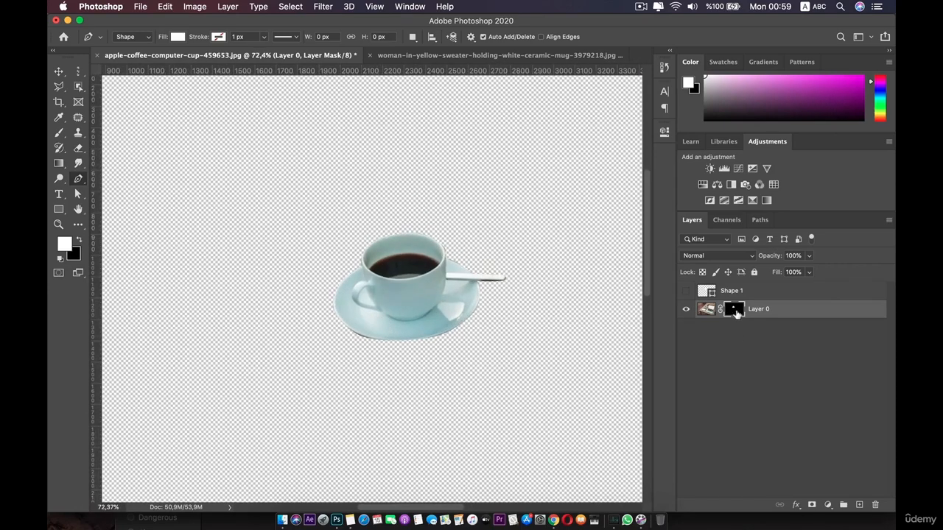
pyautogui.doubleClick(736, 312)
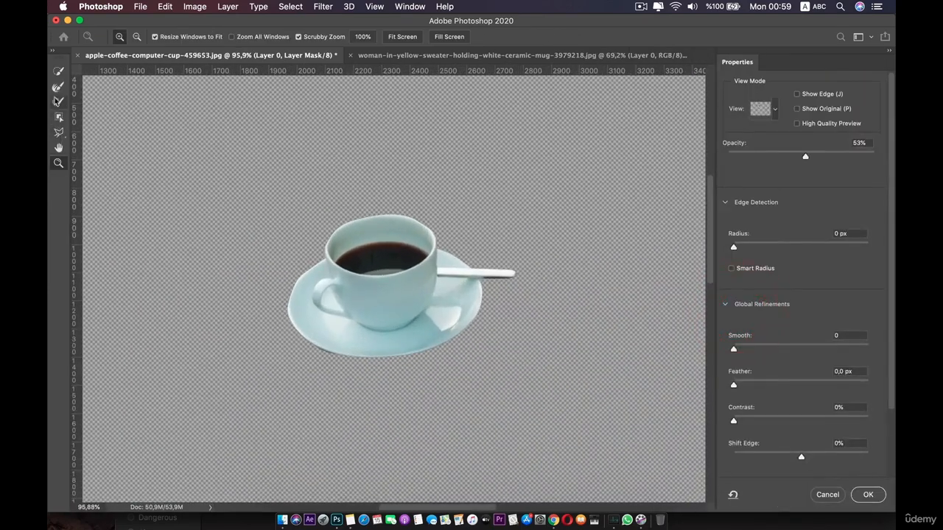
pyautogui.click(58, 88)
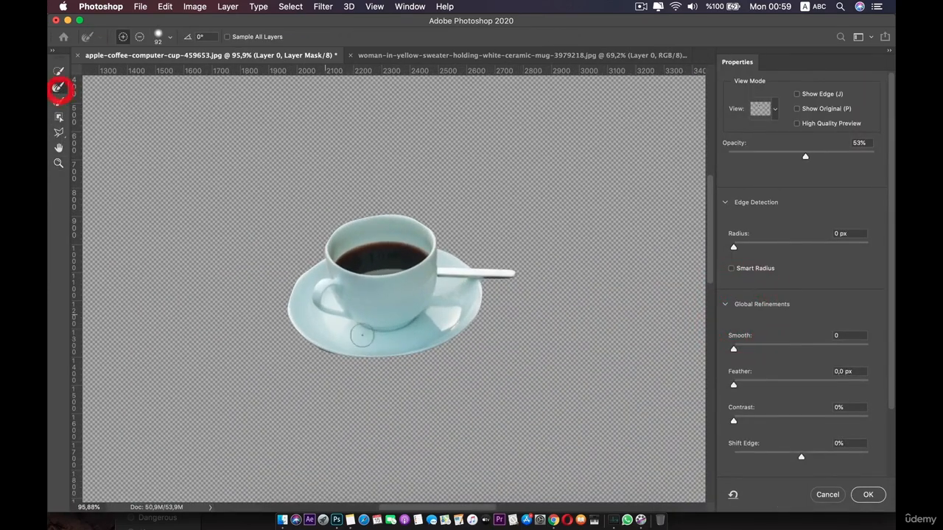
pyautogui.click(428, 360)
pyautogui.moveTo(285, 330); pyautogui.dragTo(293, 296)
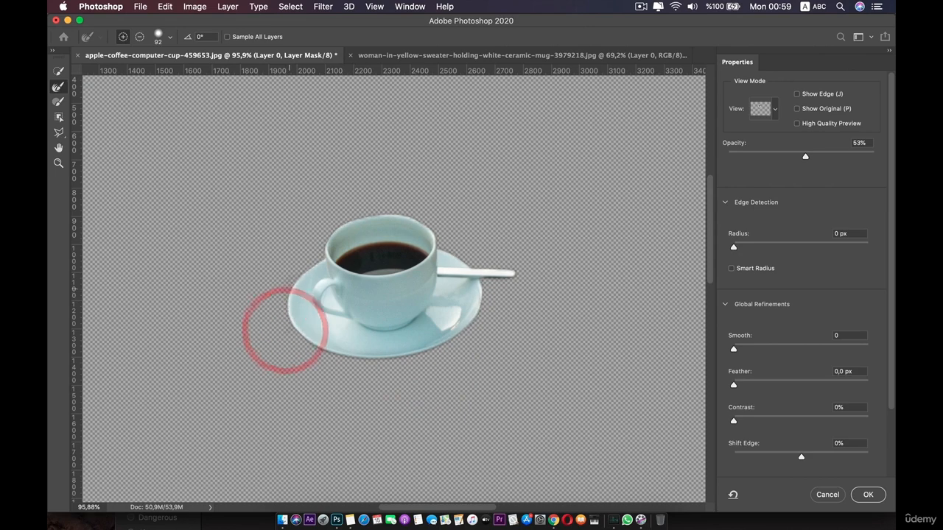
pyautogui.moveTo(322, 255); pyautogui.dragTo(355, 230)
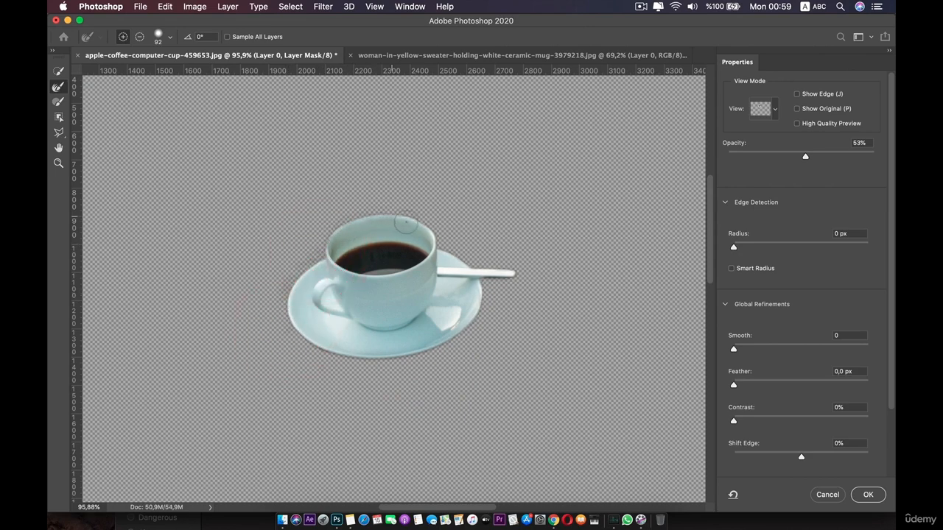
pyautogui.click(428, 269)
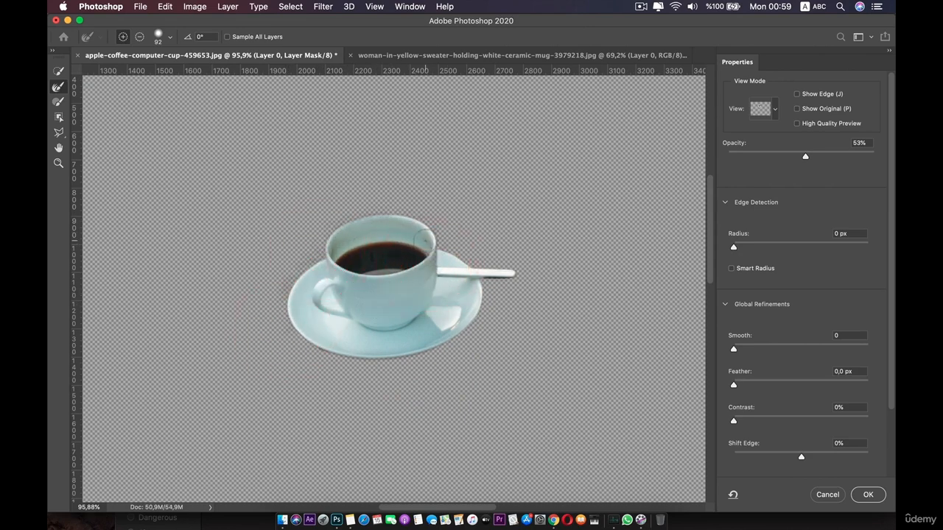
pyautogui.click(489, 311)
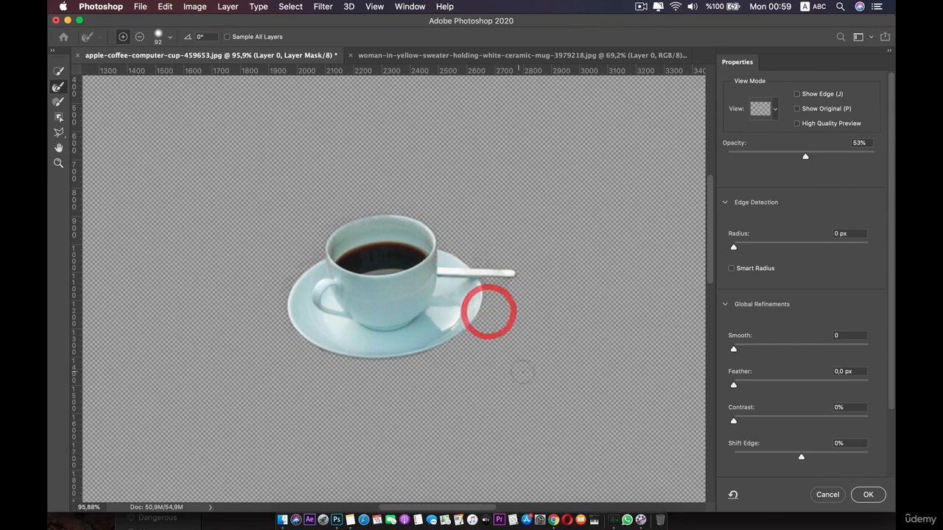
pyautogui.click(866, 494)
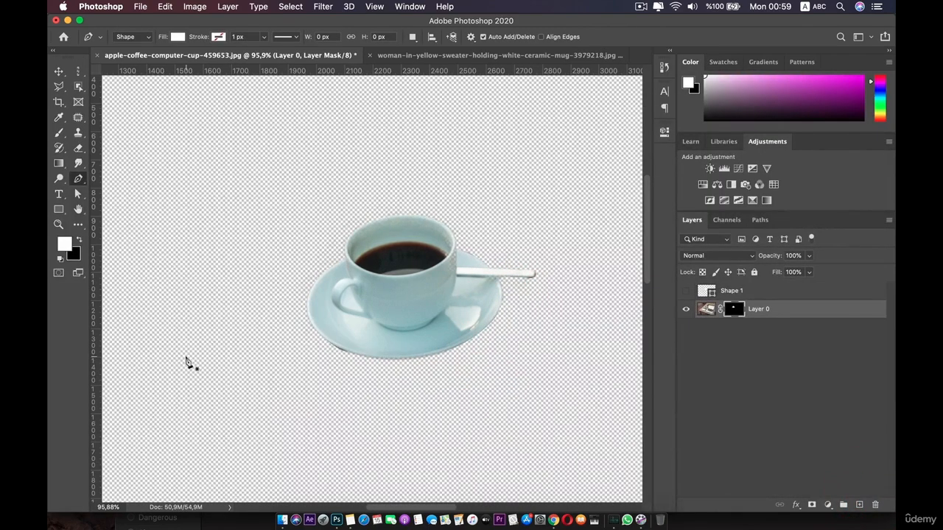
# Step: Paint white on Layer 0's mask with the Brush at 27% opacity to restore the semi-transparent areas of the cup's rim and interior
pyautogui.scroll(-2, 185, 361)
pyautogui.scroll(5, 185, 362)
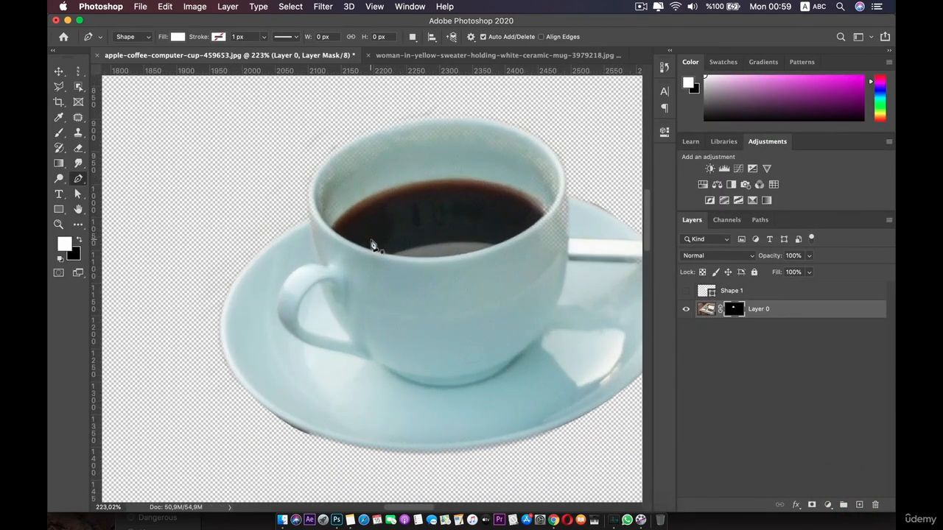
pyautogui.press('space')
pyautogui.moveTo(447, 206); pyautogui.dragTo(352, 265)
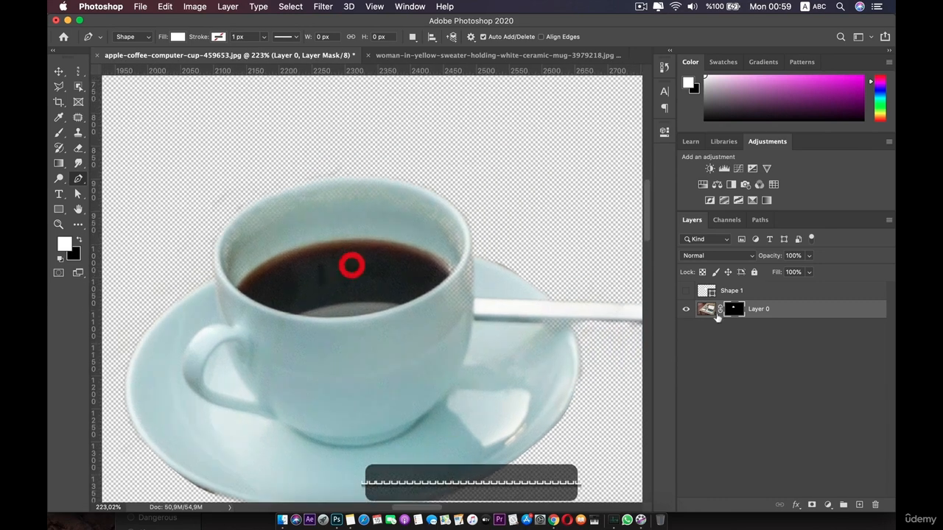
pyautogui.click(742, 309)
pyautogui.click(60, 133)
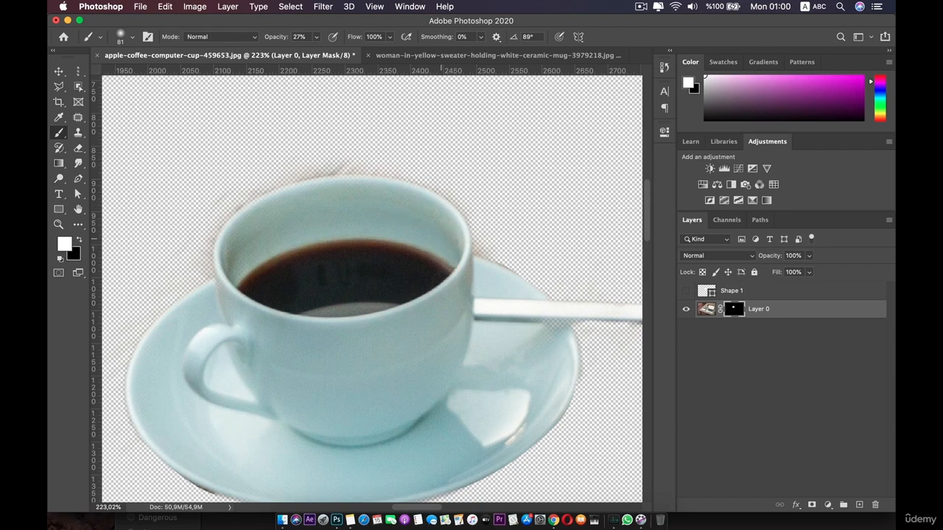
# Step: Switch to the Object Selection tool with the whole masked cup image in view
pyautogui.scroll(-10, 475, 265)
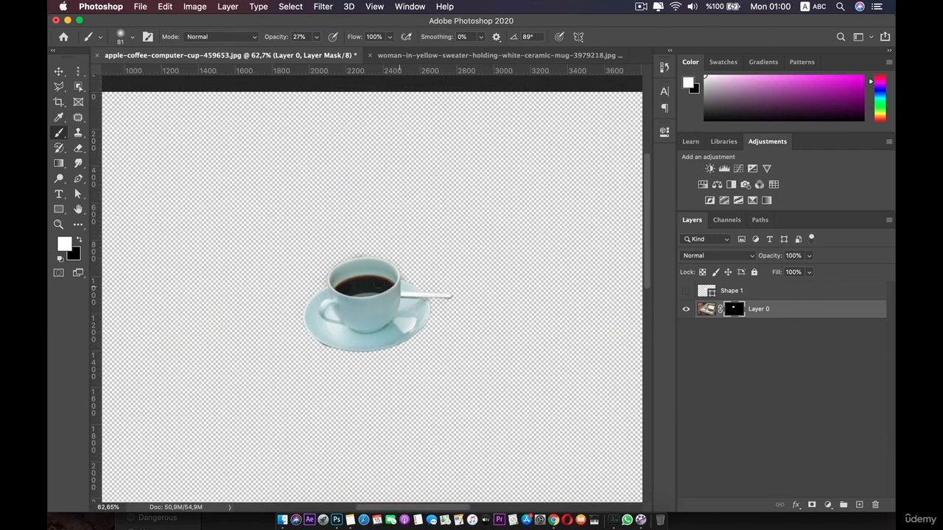
pyautogui.scroll(-5, 302, 290)
pyautogui.scroll(-5, 322, 292)
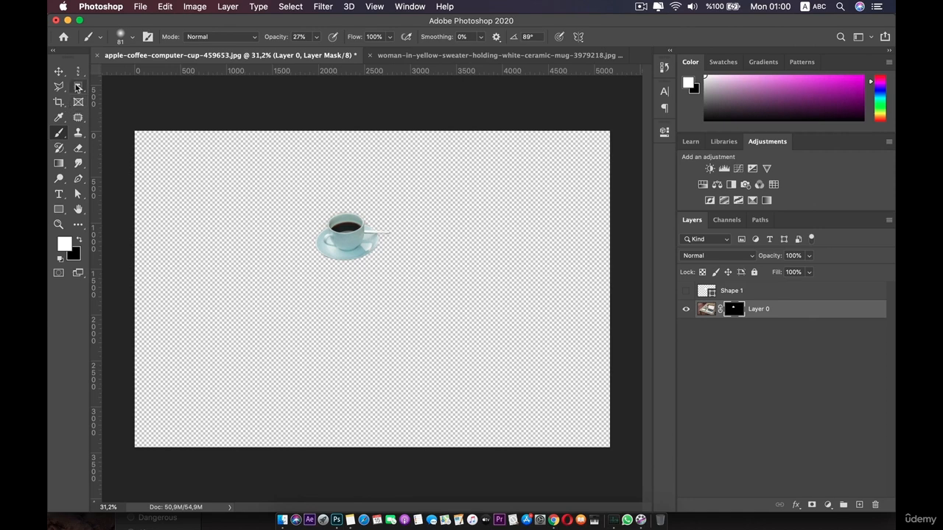
pyautogui.click(78, 87)
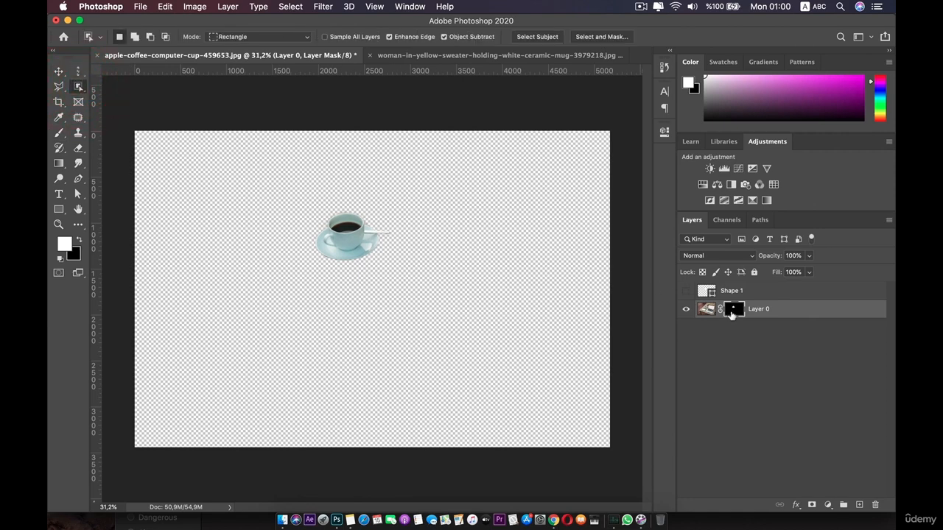